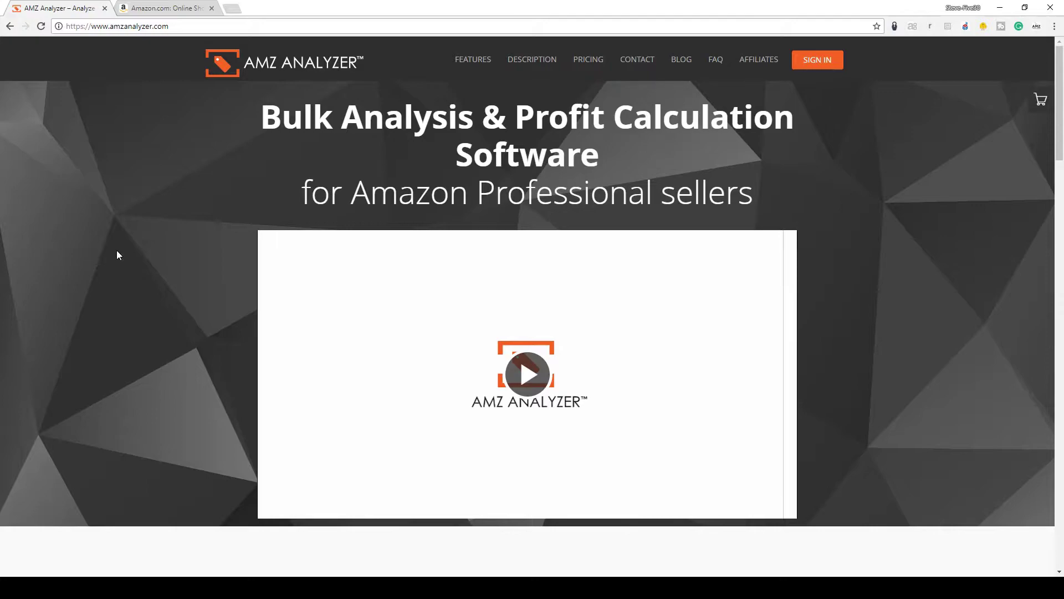
Step: Look through the AMZ Analyzer website's feature descriptions, license subscription pricing and contact section
scroll(116, 250, "down", 10)
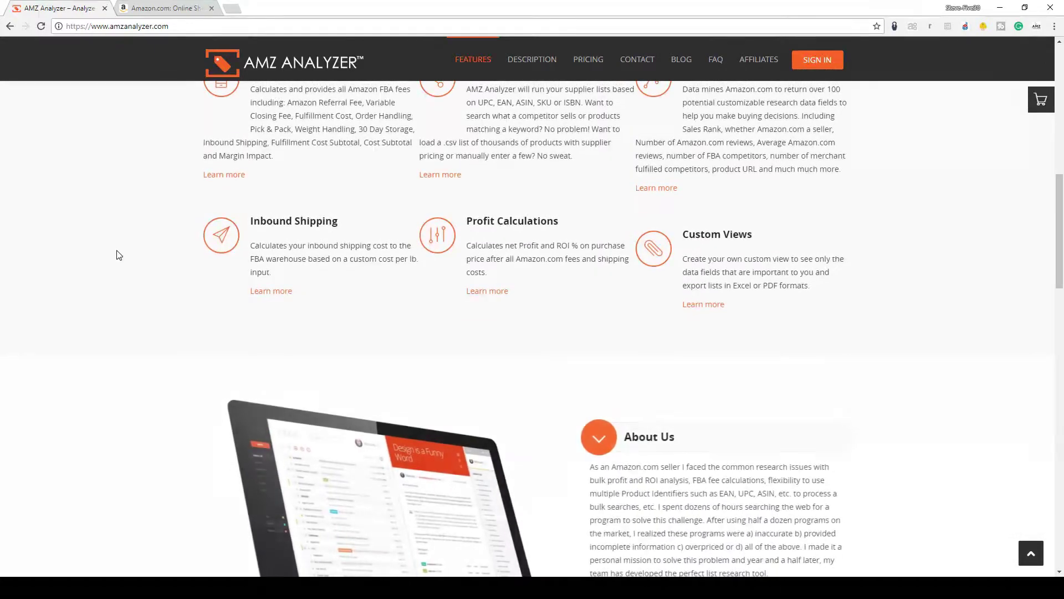
scroll(117, 255, "down", 10)
scroll(117, 255, "down", 5)
scroll(117, 255, "up", 2)
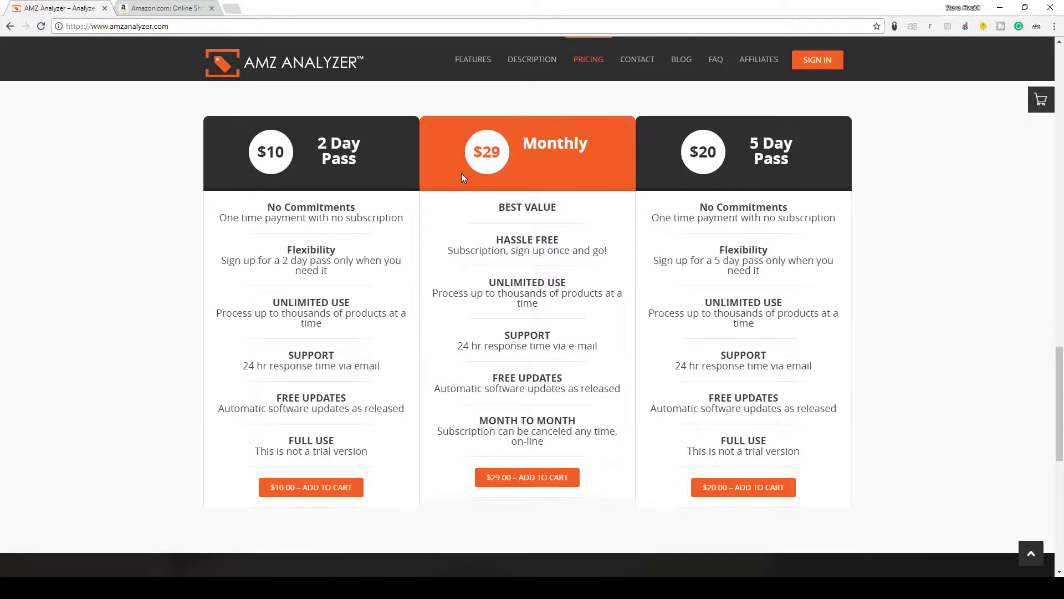
scroll(461, 177, "down", 9)
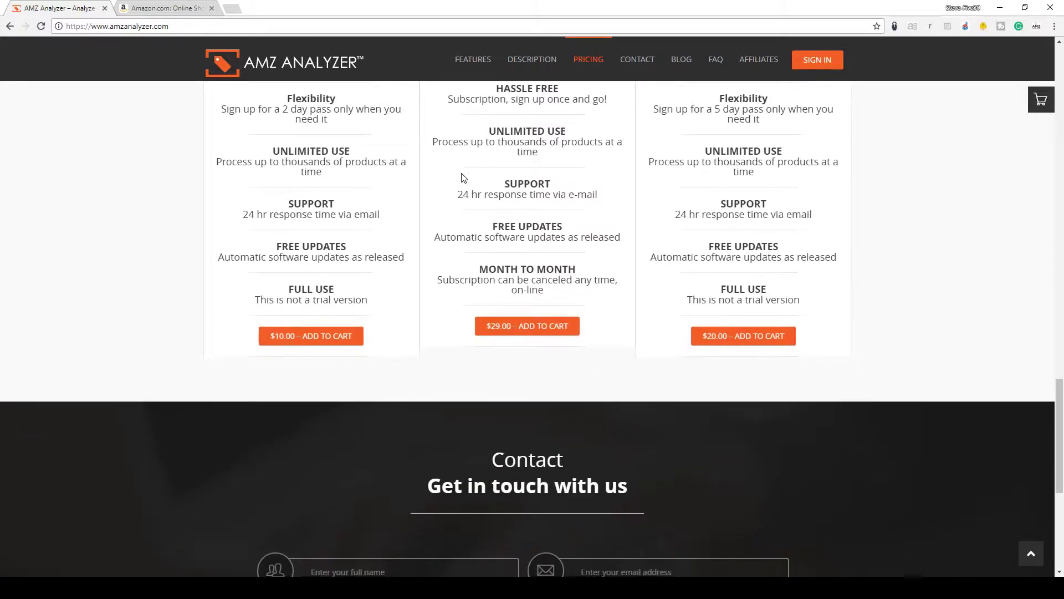
scroll(463, 178, "up", 10)
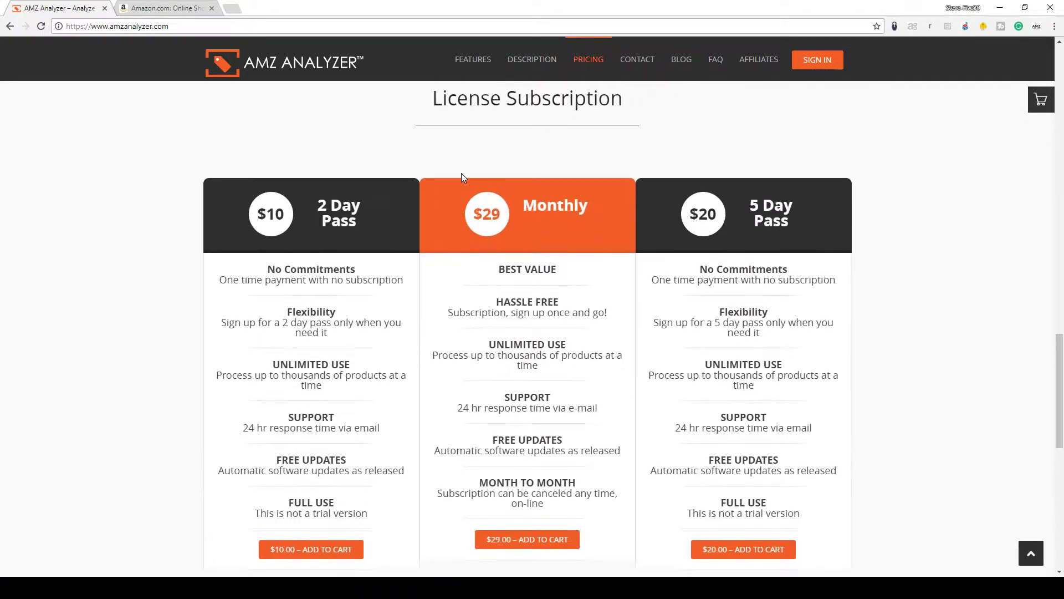
scroll(463, 177, "up", 8)
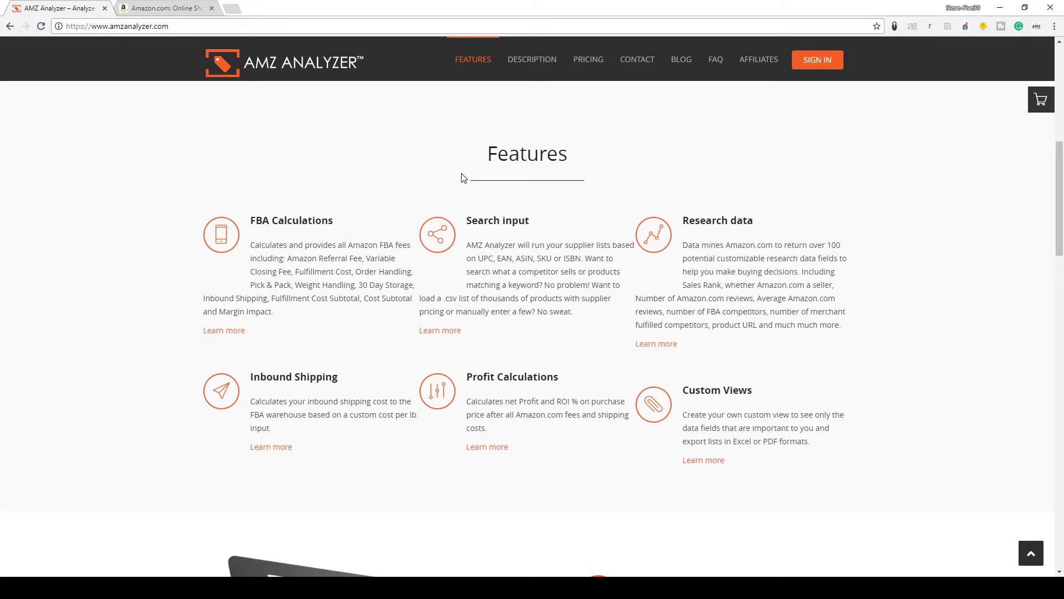
scroll(464, 178, "up", 8)
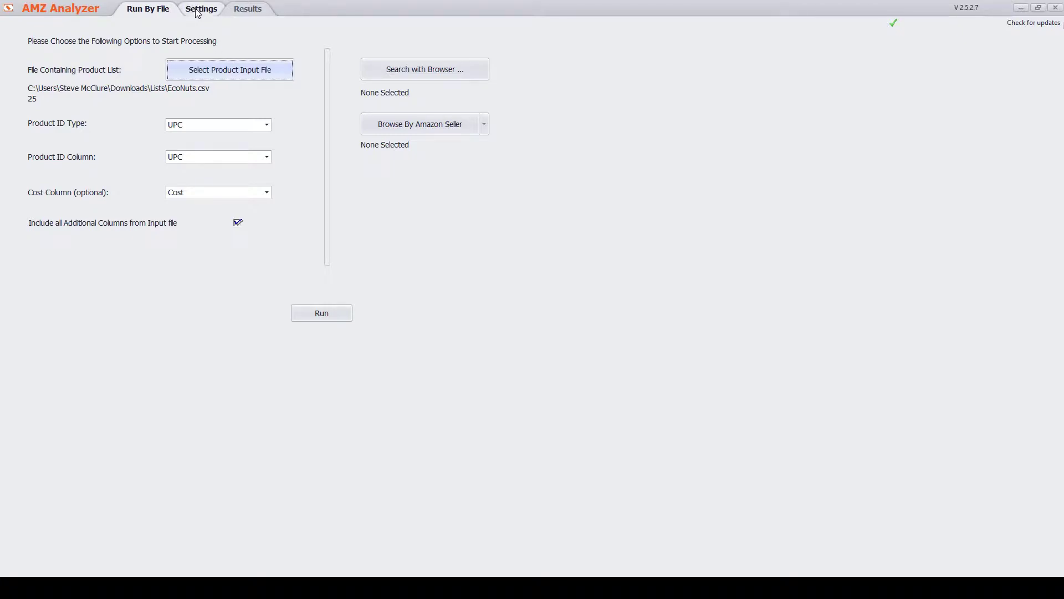
Step: Load EcoNuts.csv from the Lists folder as the product input file
left_click(216, 63)
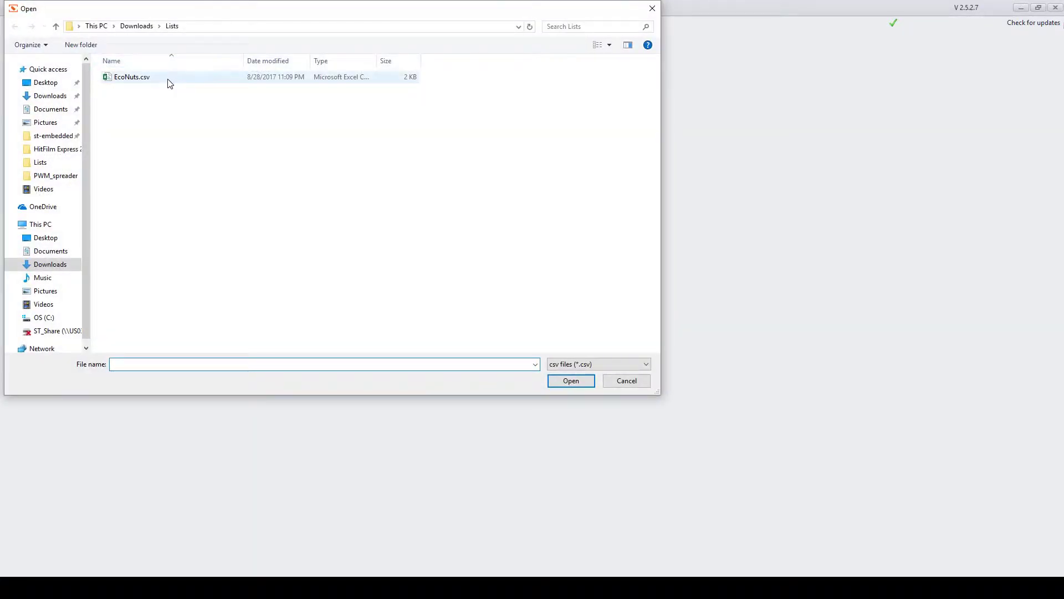
left_click(170, 84)
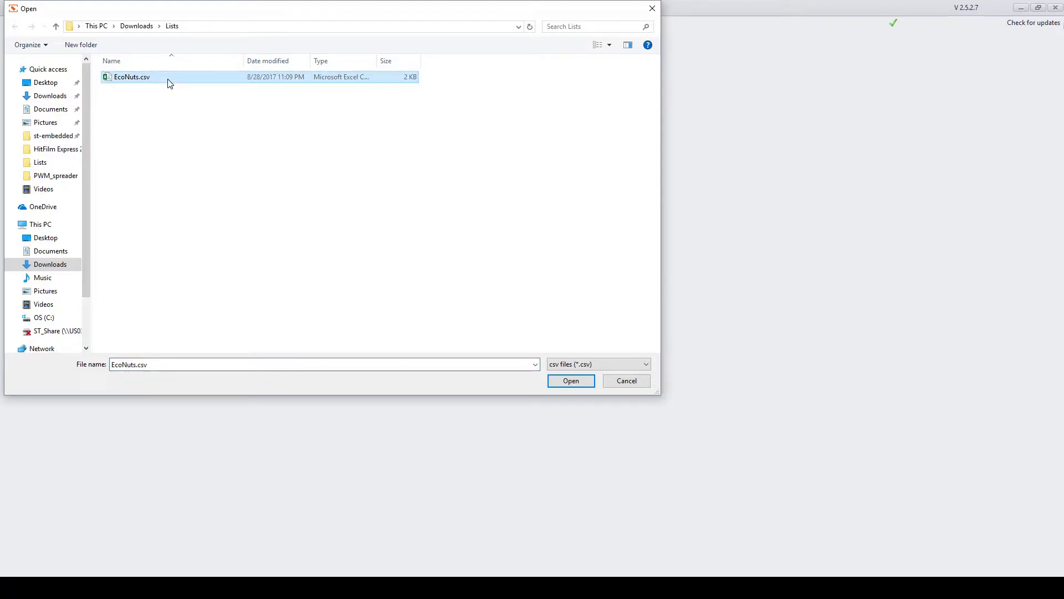
double_click(170, 83)
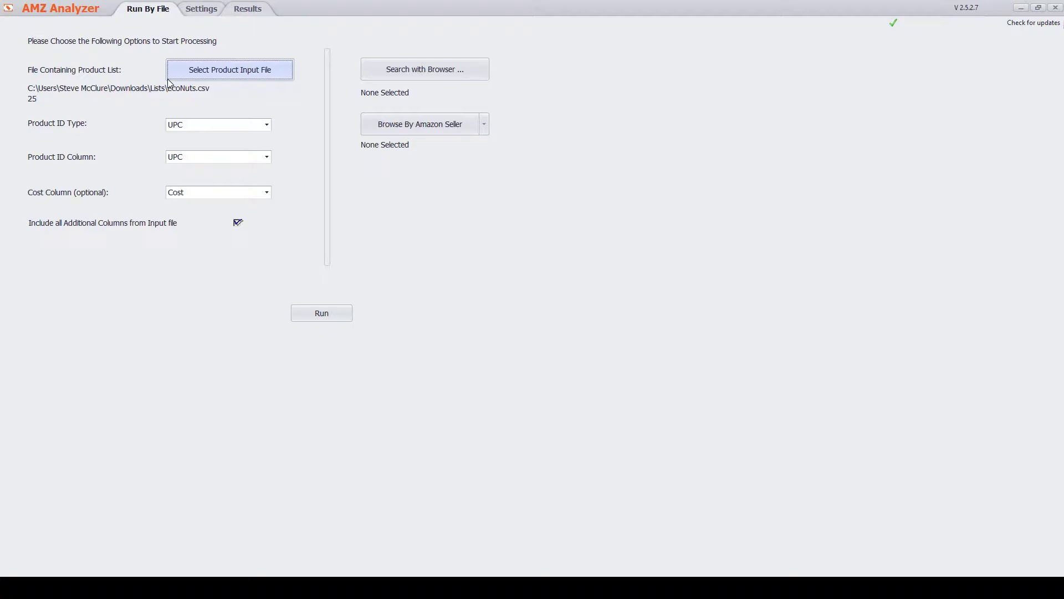
Step: Review the choices for the product ID type and the cost column, keeping UPC and Cost
left_click(215, 125)
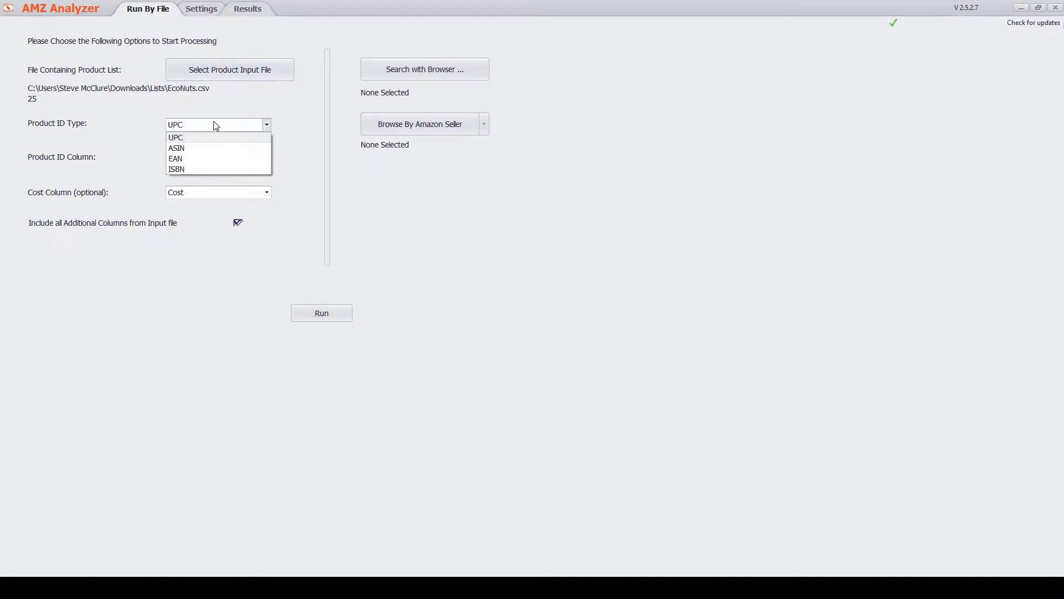
left_click(123, 156)
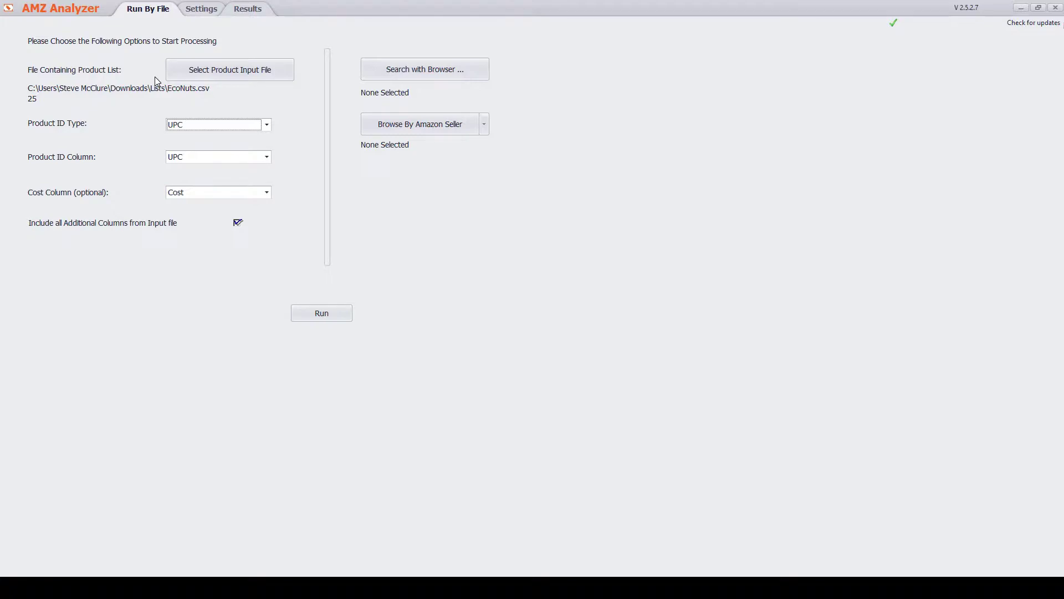
left_click(217, 193)
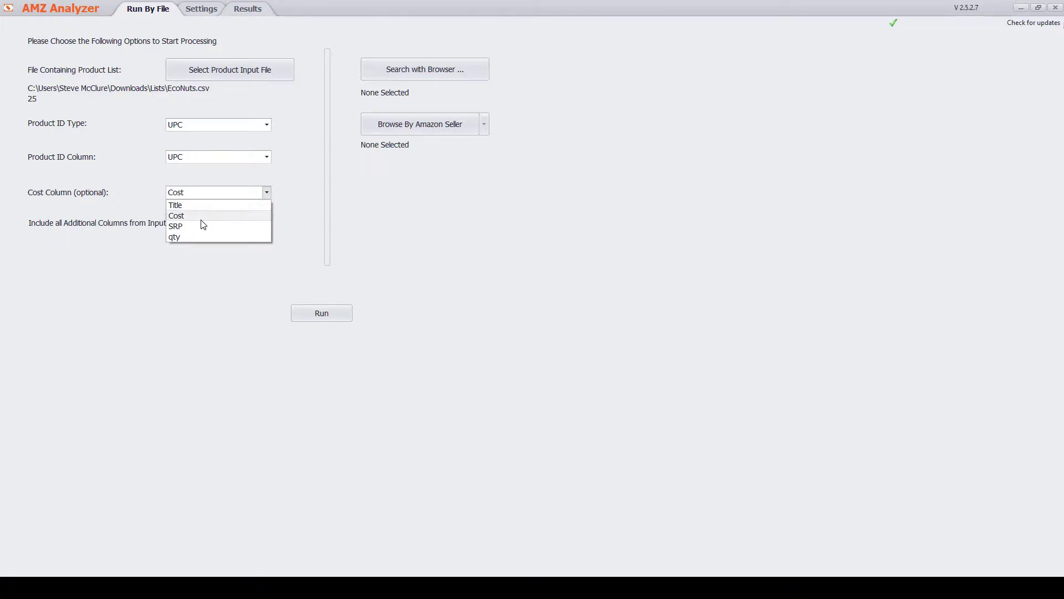
left_click(318, 220)
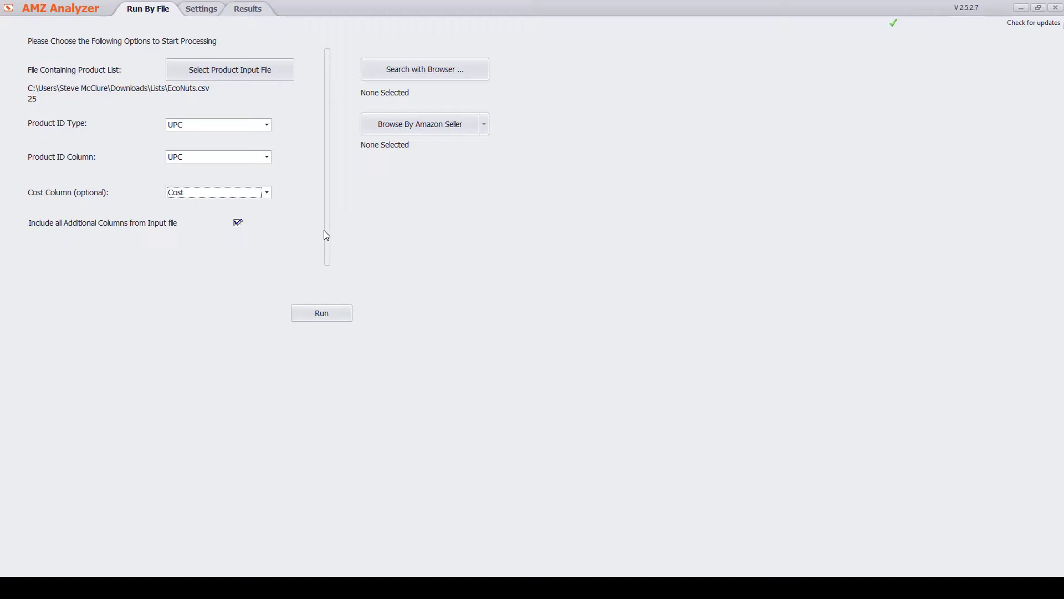
Step: Search Amazon for "coffee" in the built-in product search browser, look at the results and close the browser
left_click(405, 72)
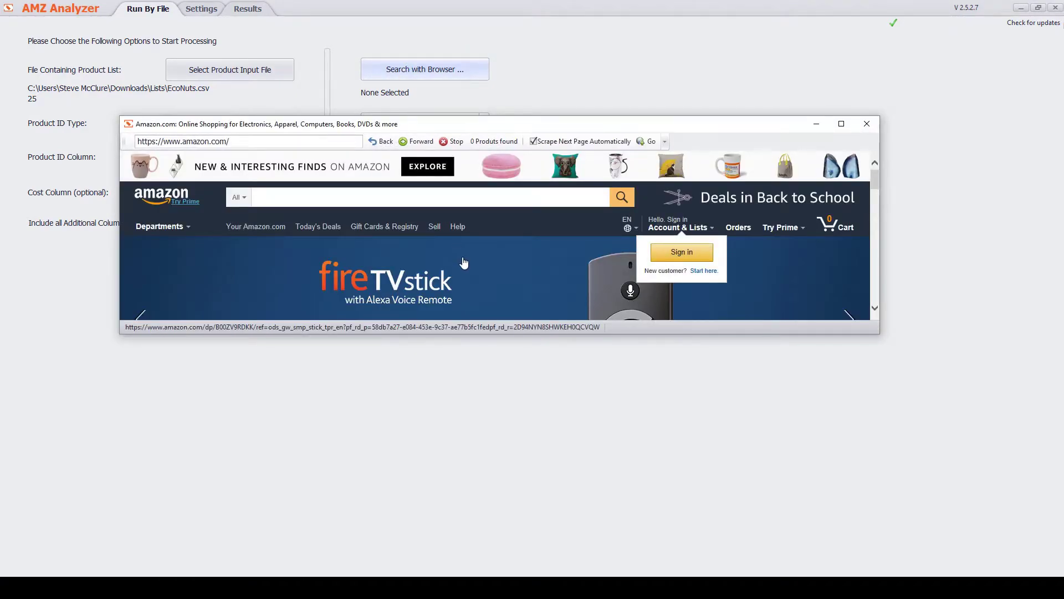
scroll(464, 262, "down", 3)
scroll(464, 263, "up", 3)
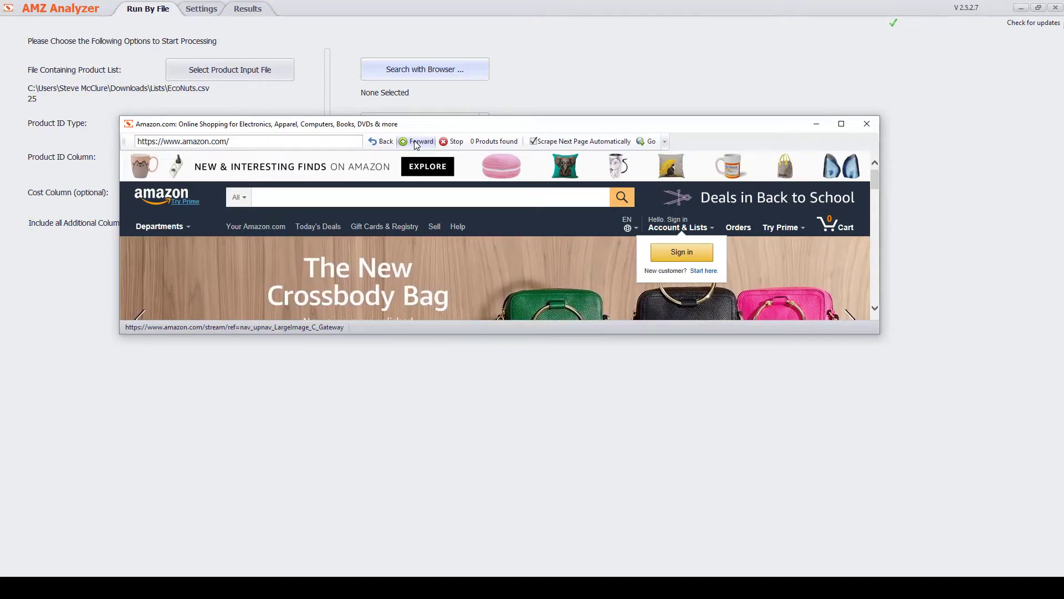
left_click(550, 200)
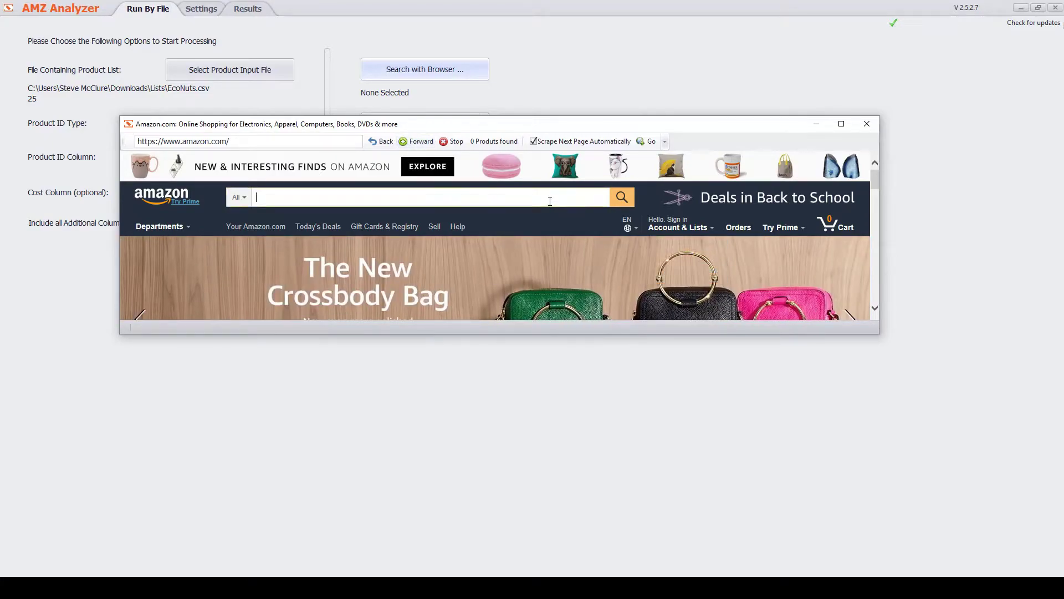
type("coffee")
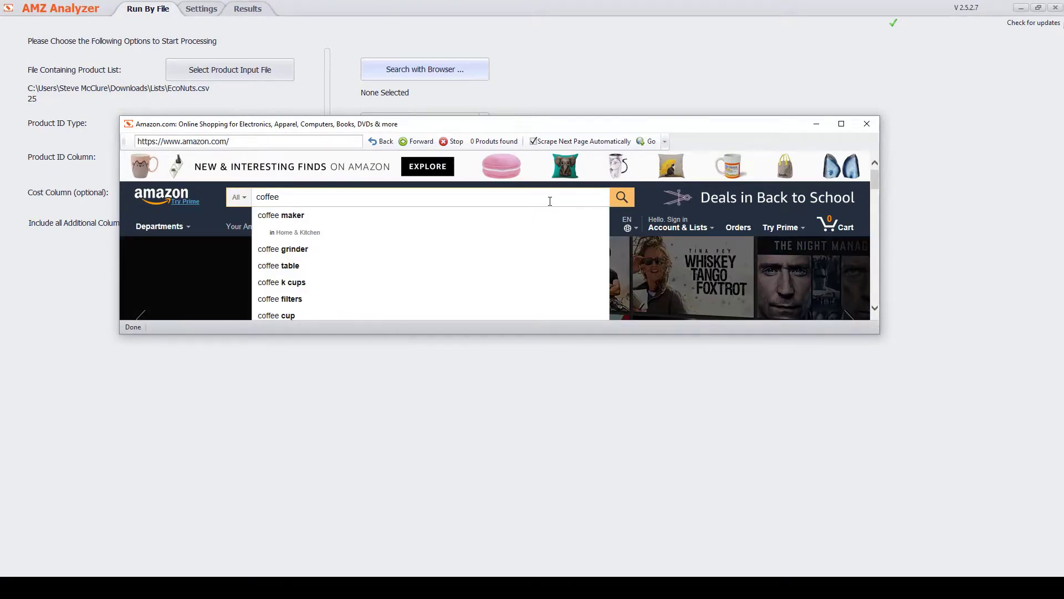
key("Return")
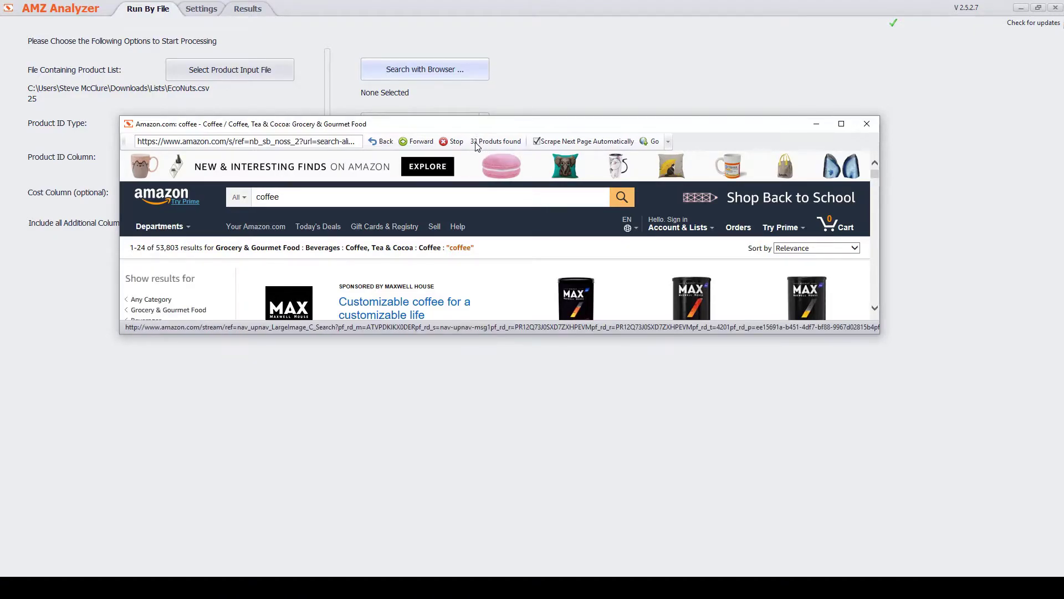
scroll(459, 263, "down", 2)
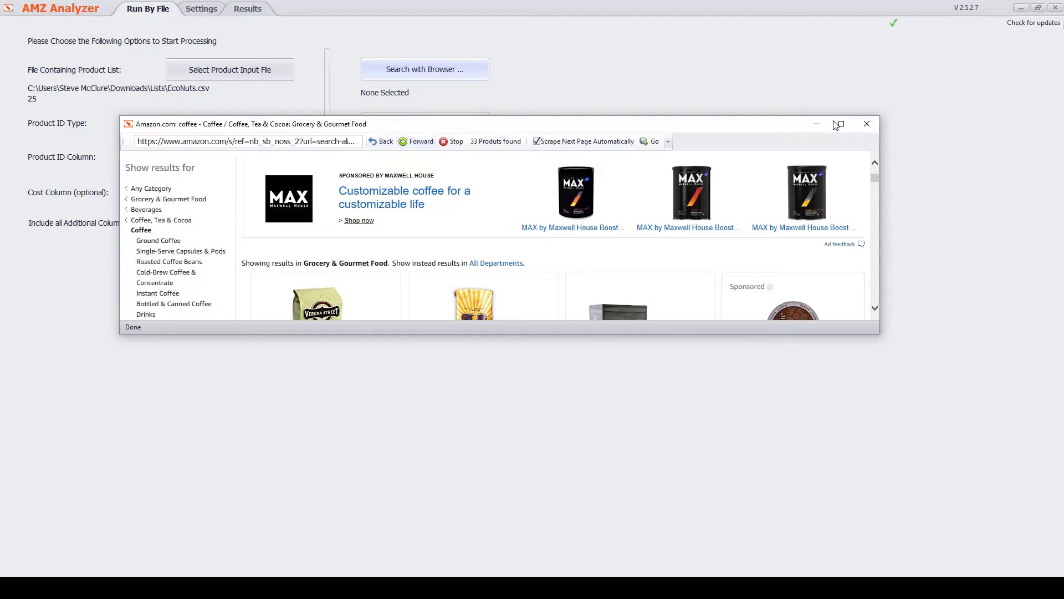
left_click(868, 126)
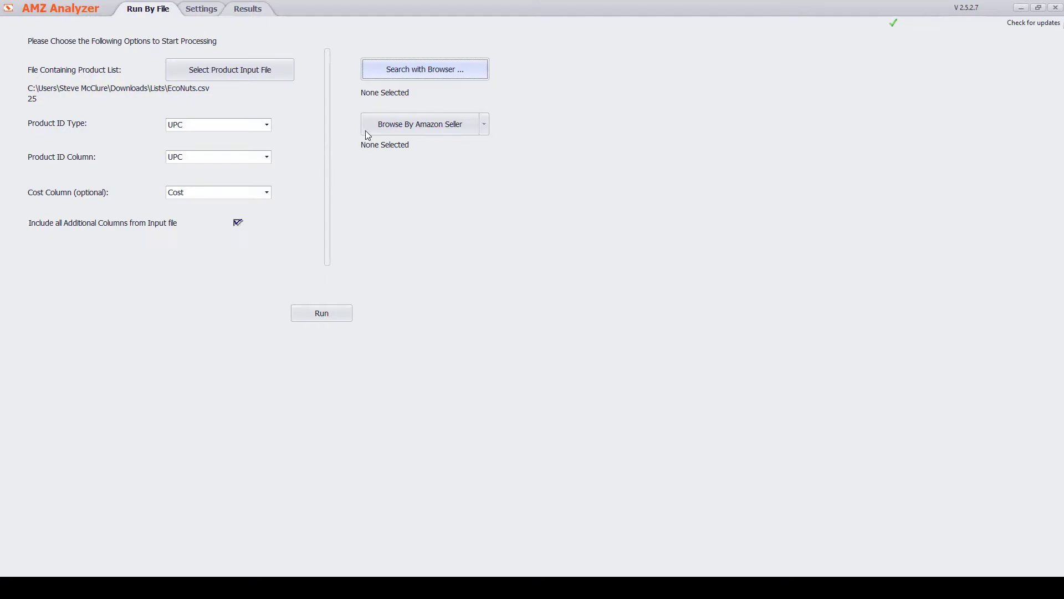
Step: Look at the Seller ID entry for browsing by Amazon seller and dismiss it without entering an ID
left_click(441, 128)
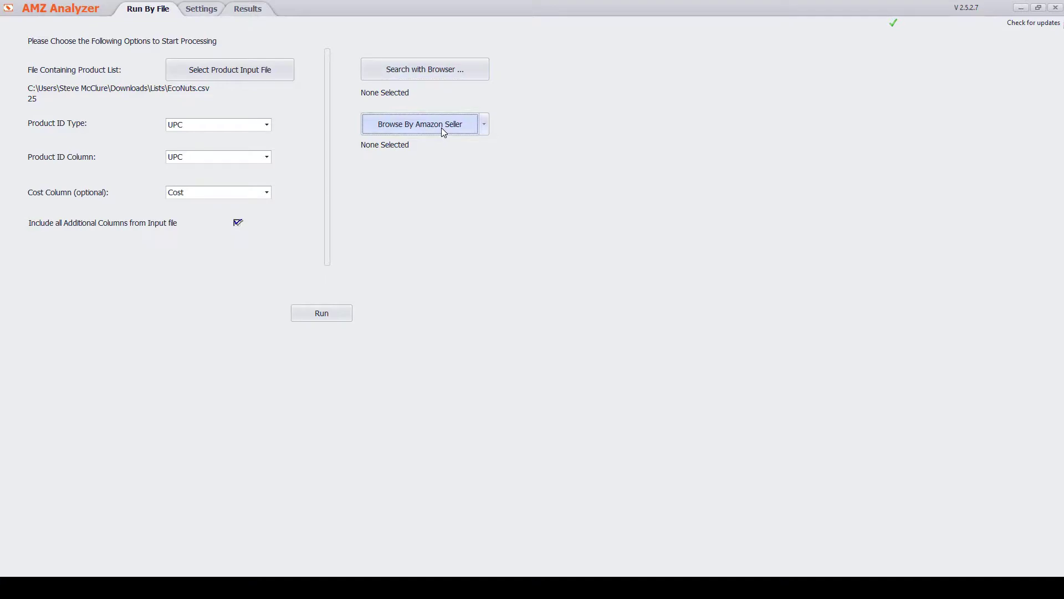
left_click(485, 123)
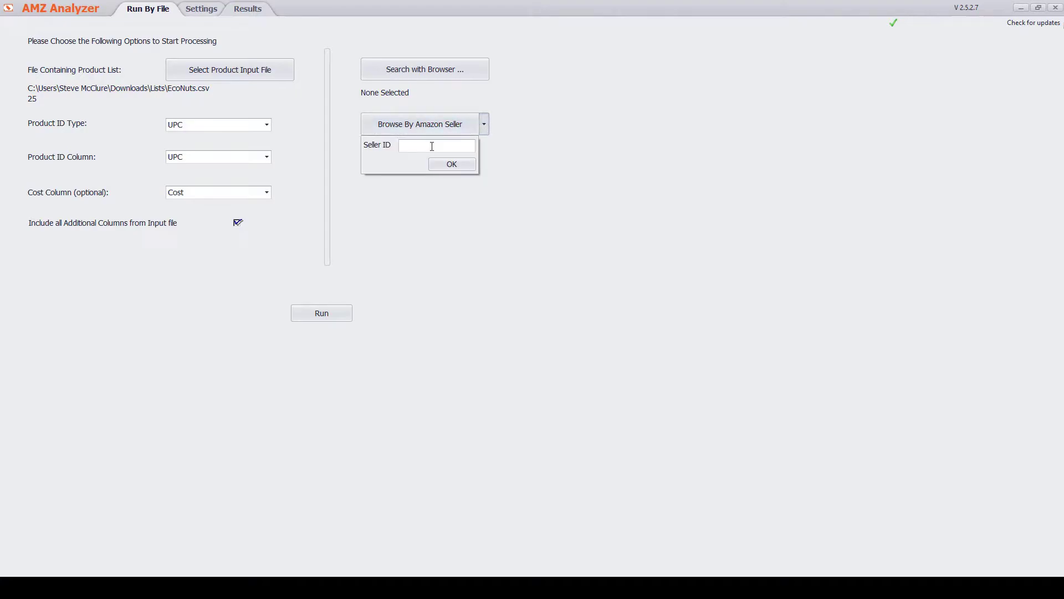
left_click(513, 168)
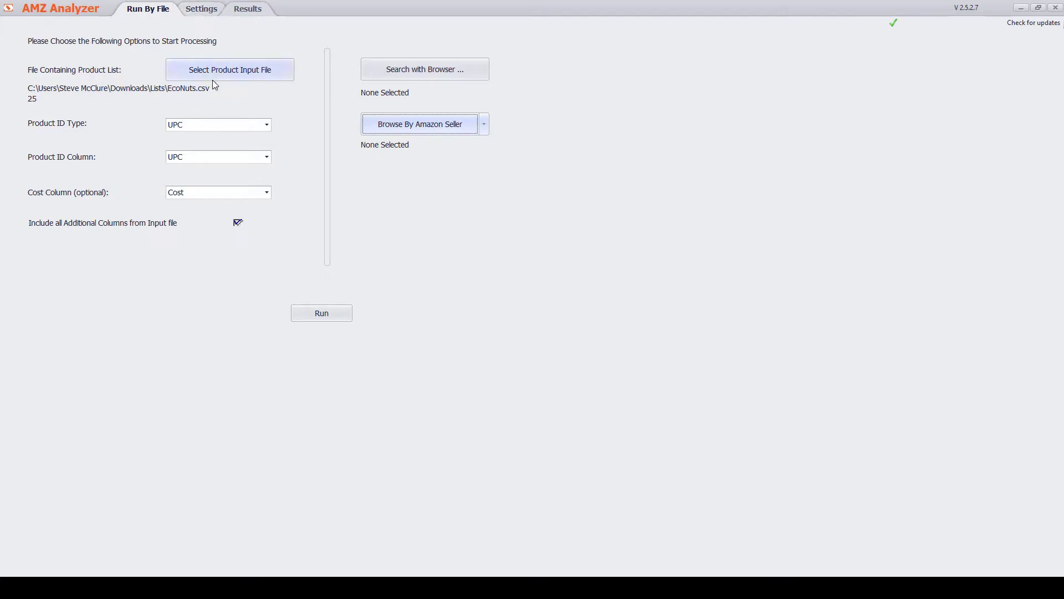
Step: Run the analysis on the loaded product list and open its results grid
left_click(325, 319)
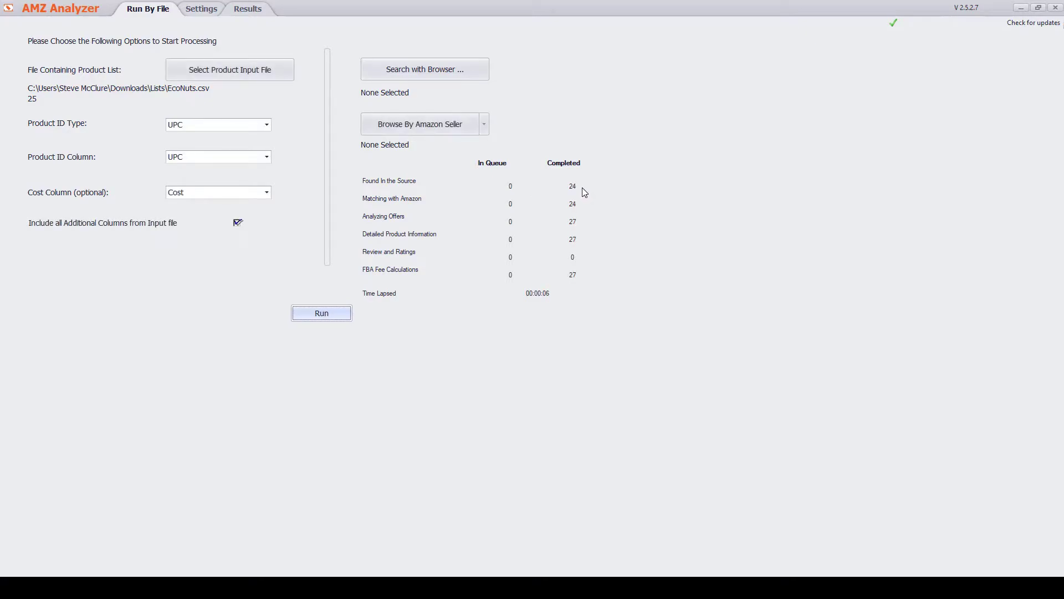
left_click(259, 9)
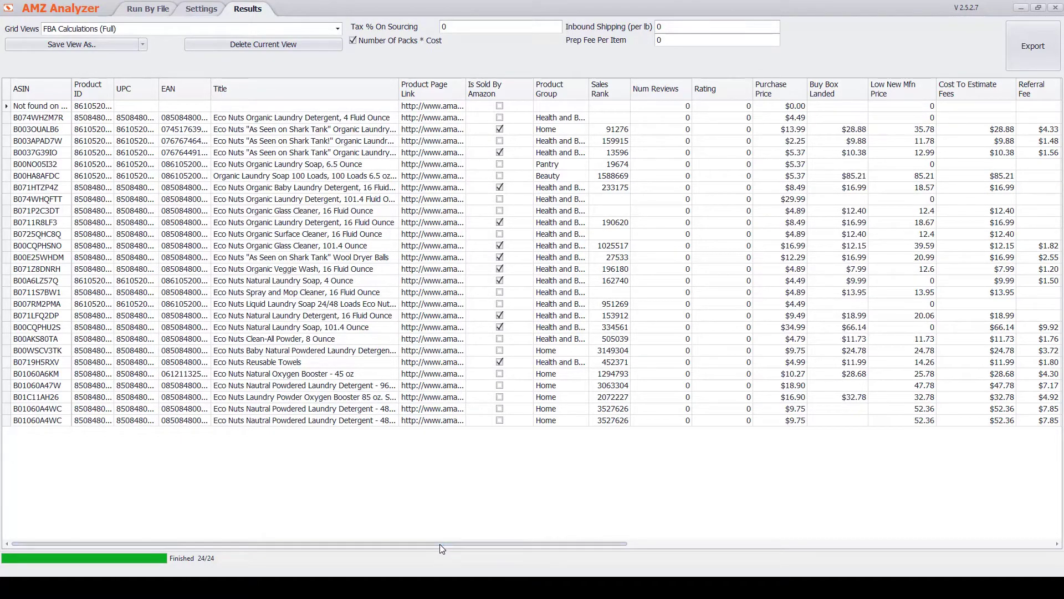
left_click_drag(440, 544, 334, 539)
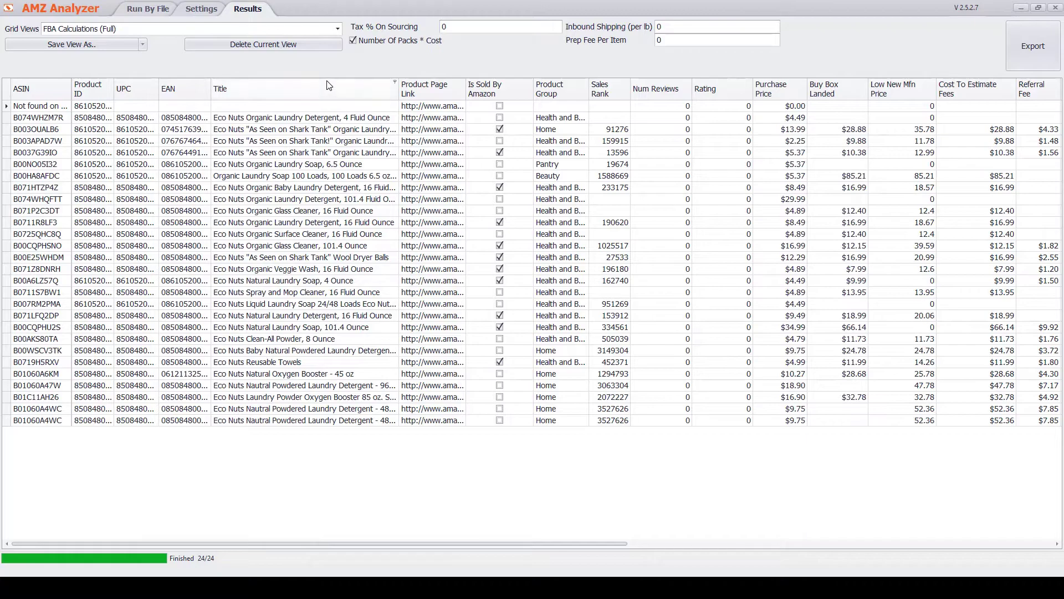
Step: Compare the saved custom grid view with FBA Calculations (Full), and examine the full view's price and fee columns
left_click(310, 31)
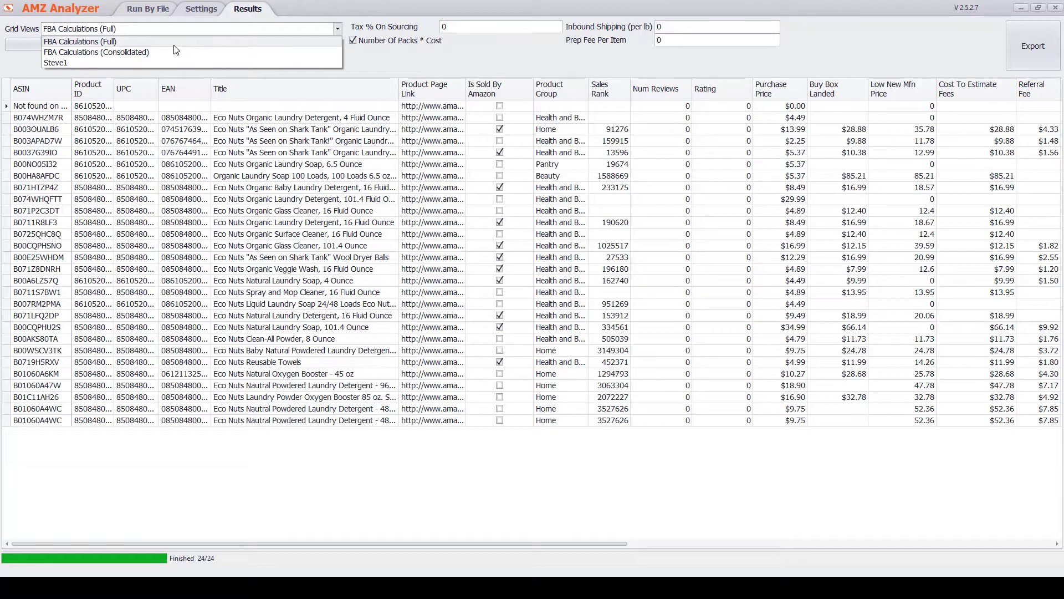
left_click(90, 63)
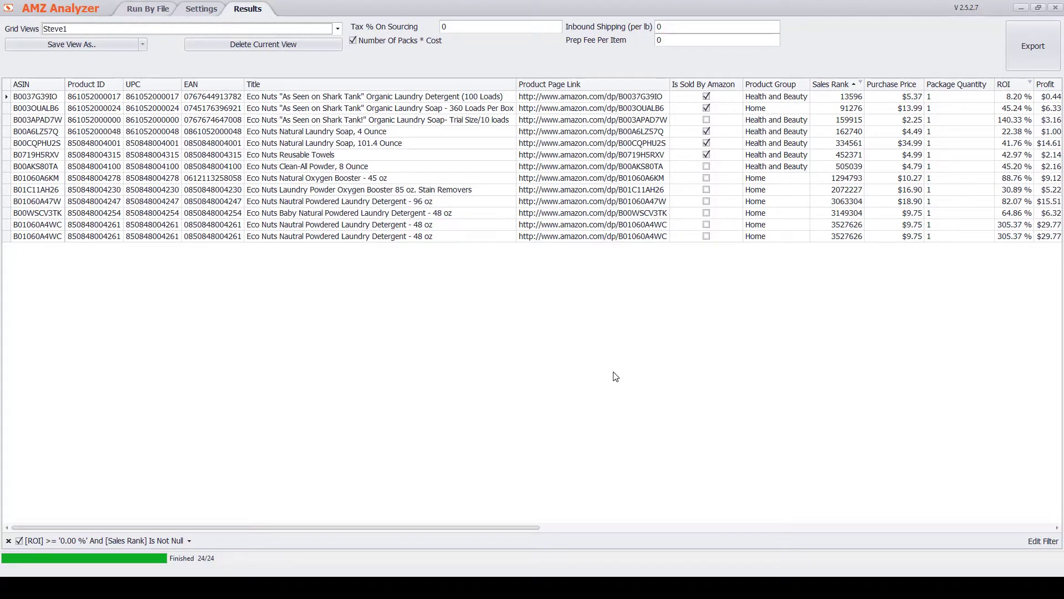
left_click(276, 29)
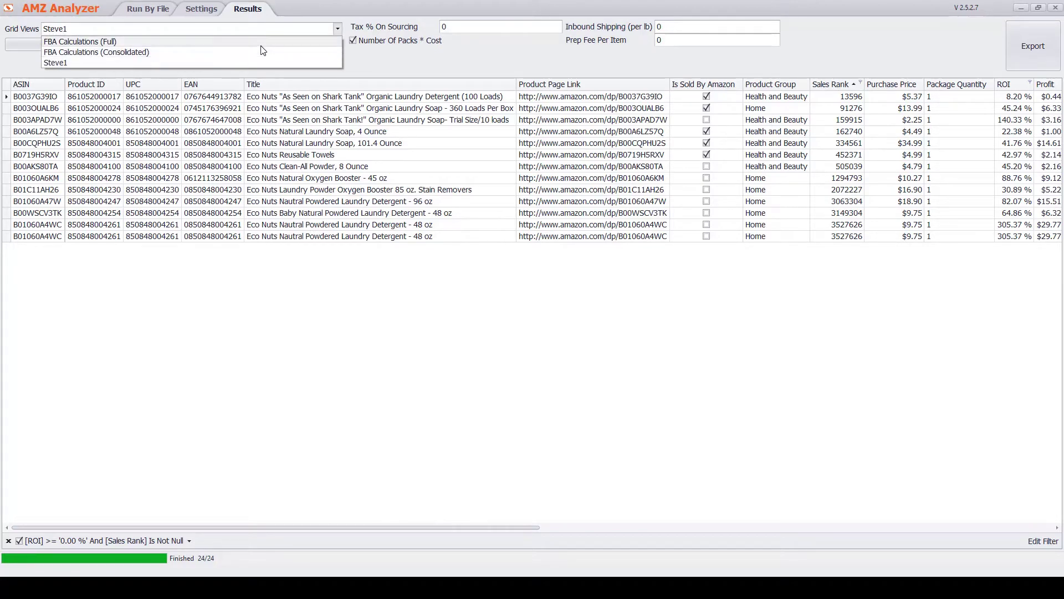
left_click(261, 43)
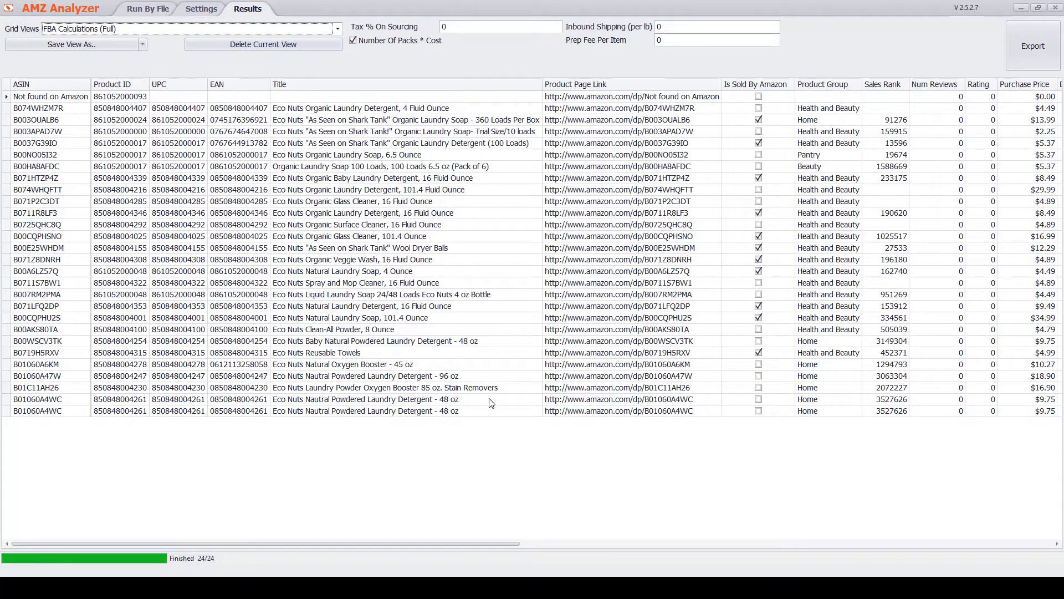
left_click_drag(451, 543, 713, 531)
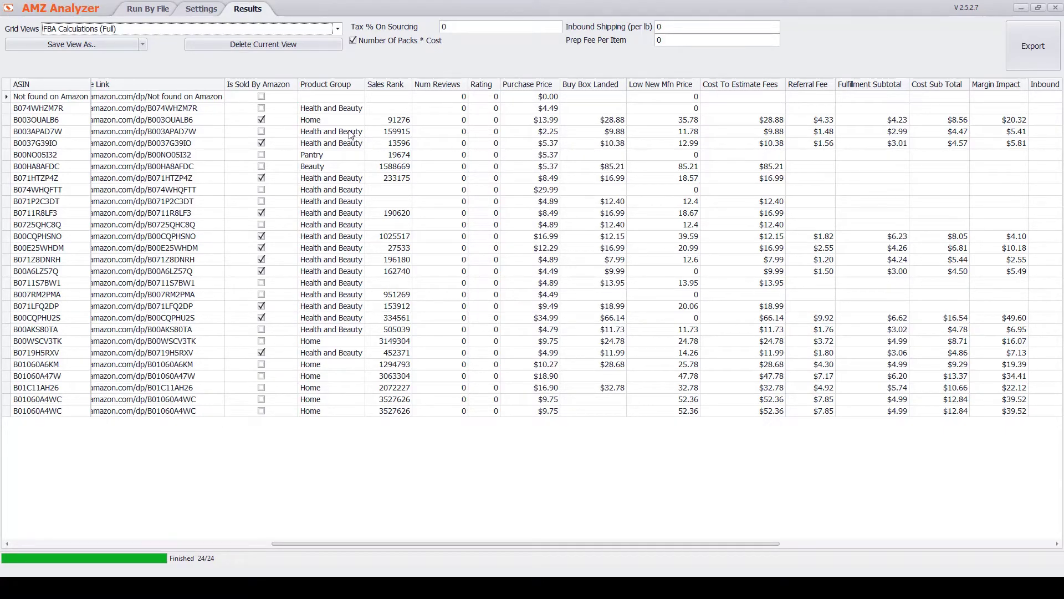
Step: Switch the results grid to the saved custom view and review its ROI, profit and offer columns
left_click(153, 29)
left_click(144, 63)
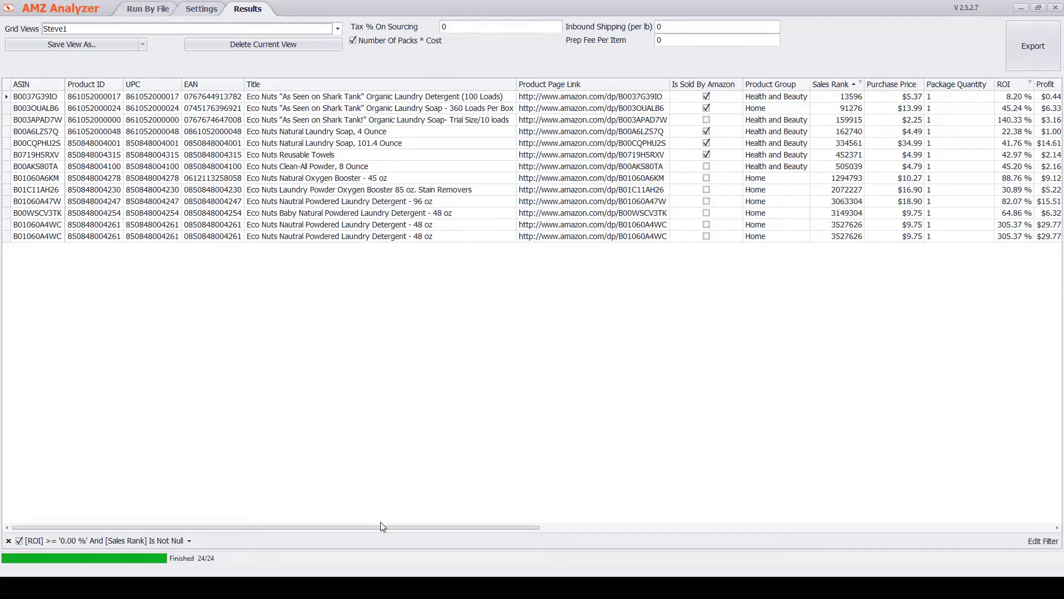
left_click_drag(379, 526, 581, 510)
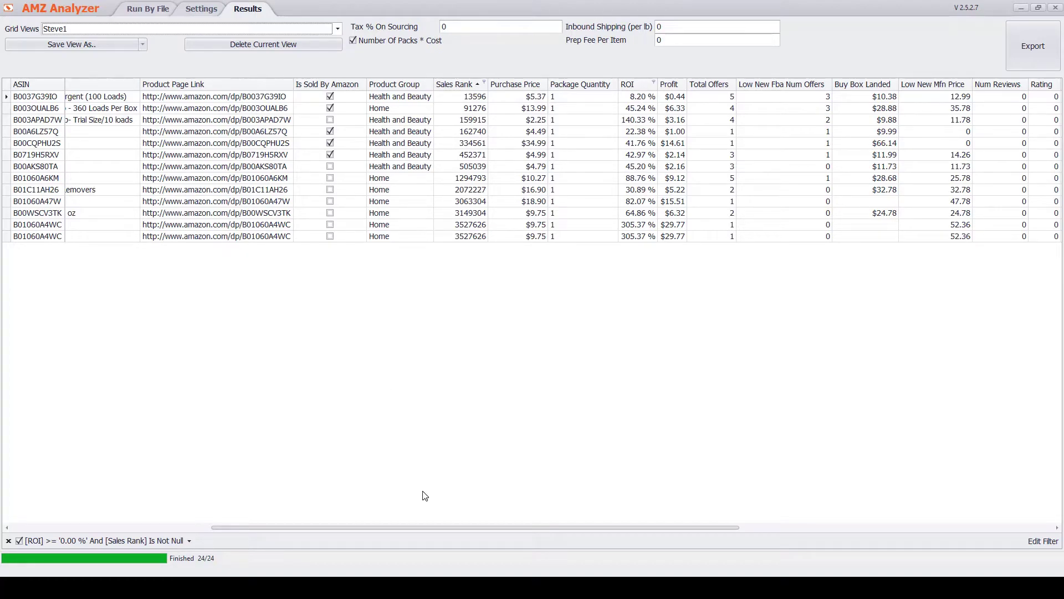
left_click_drag(399, 527, 188, 525)
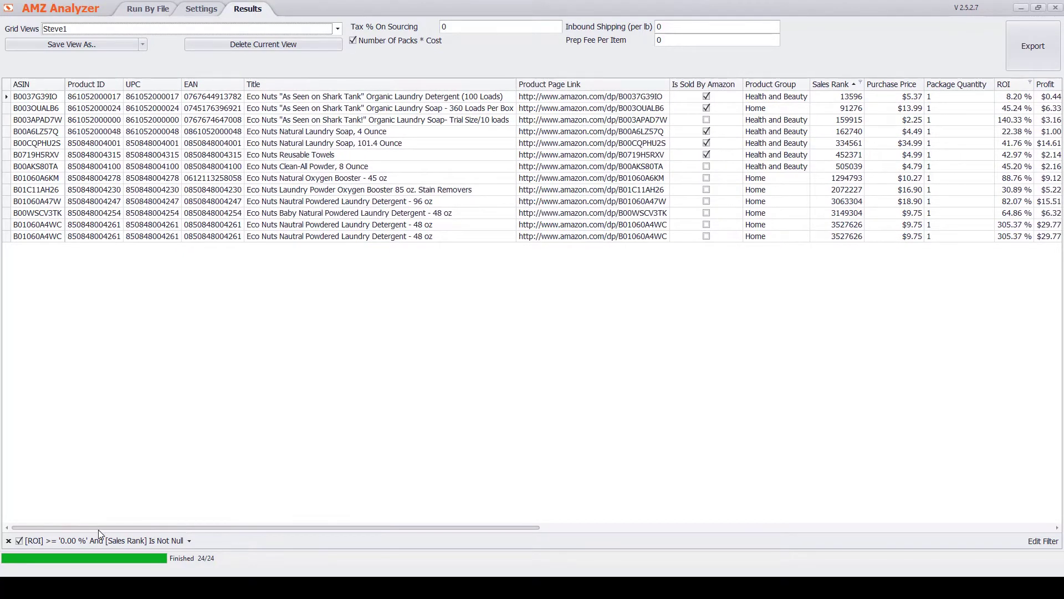
left_click_drag(111, 526, 91, 518)
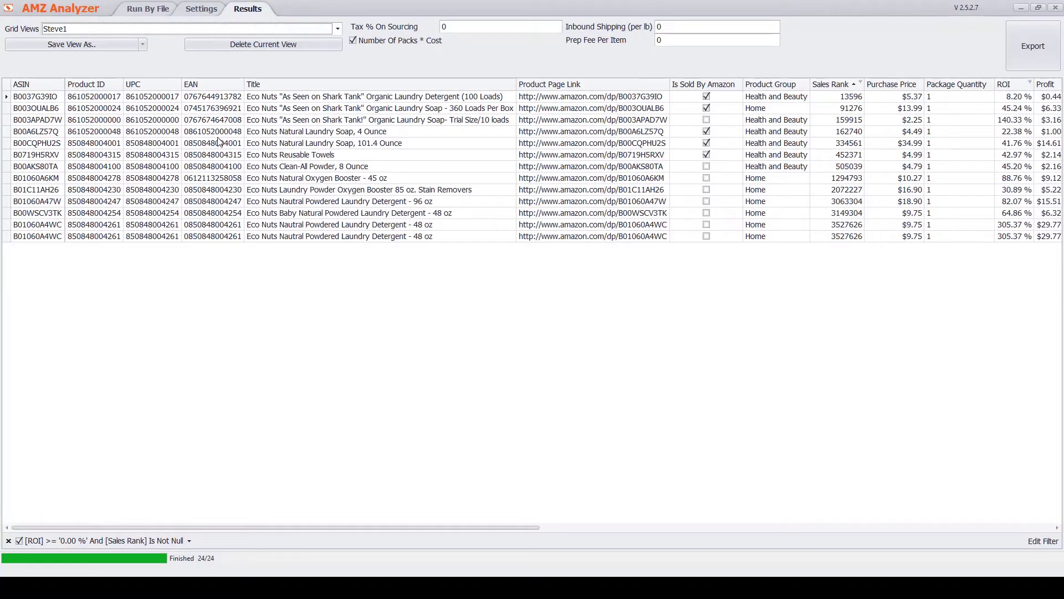
Step: Open the Amazon listing page for the Eco Nuts Organic Laundry Soap - 360 Loads Per Box result
left_click(213, 109)
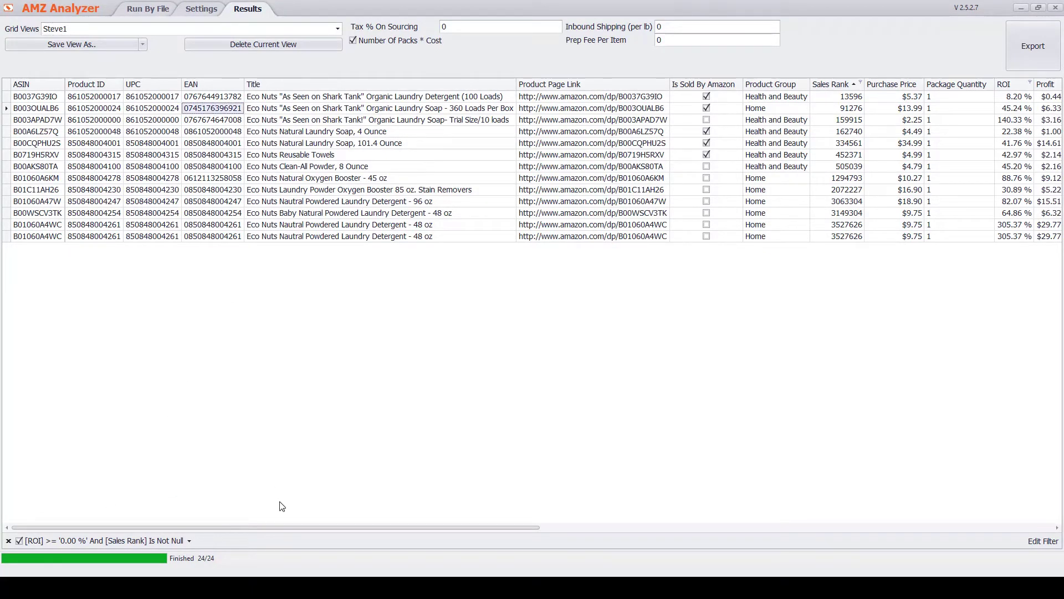
left_click_drag(287, 527, 331, 524)
left_click(251, 110)
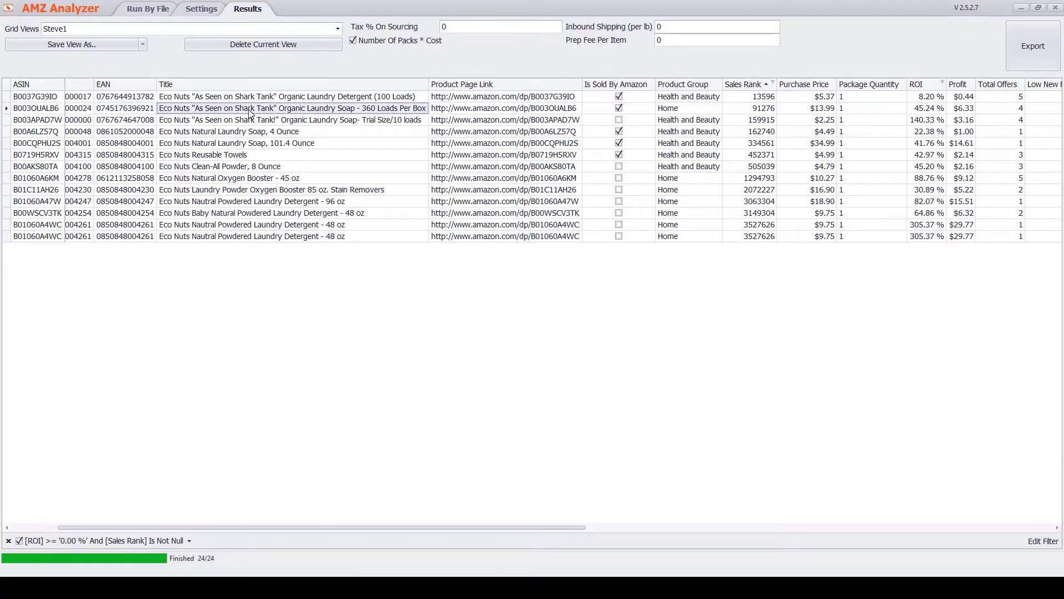
right_click(249, 110)
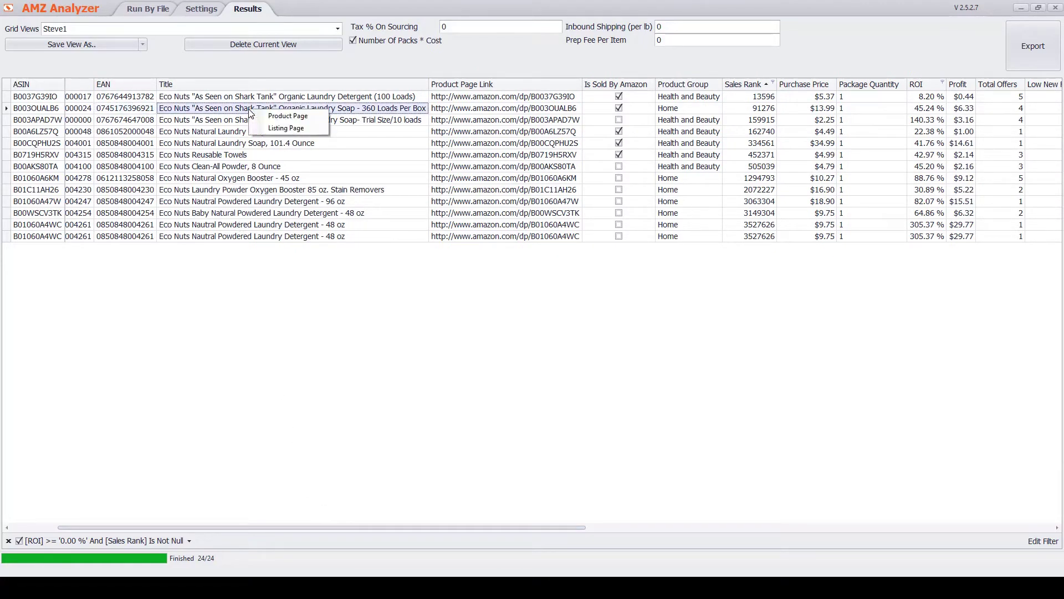
left_click(283, 127)
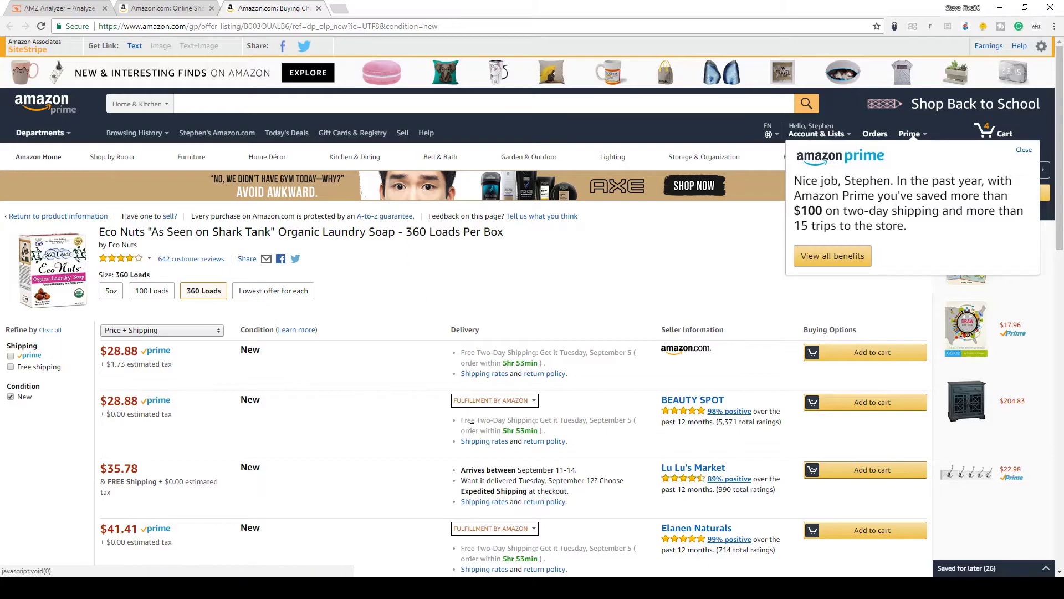
Step: Examine the new offers for the 360 Loads soap, comparing their prices, sellers and fulfilment methods
scroll(368, 373, "down", 5)
scroll(371, 374, "up", 5)
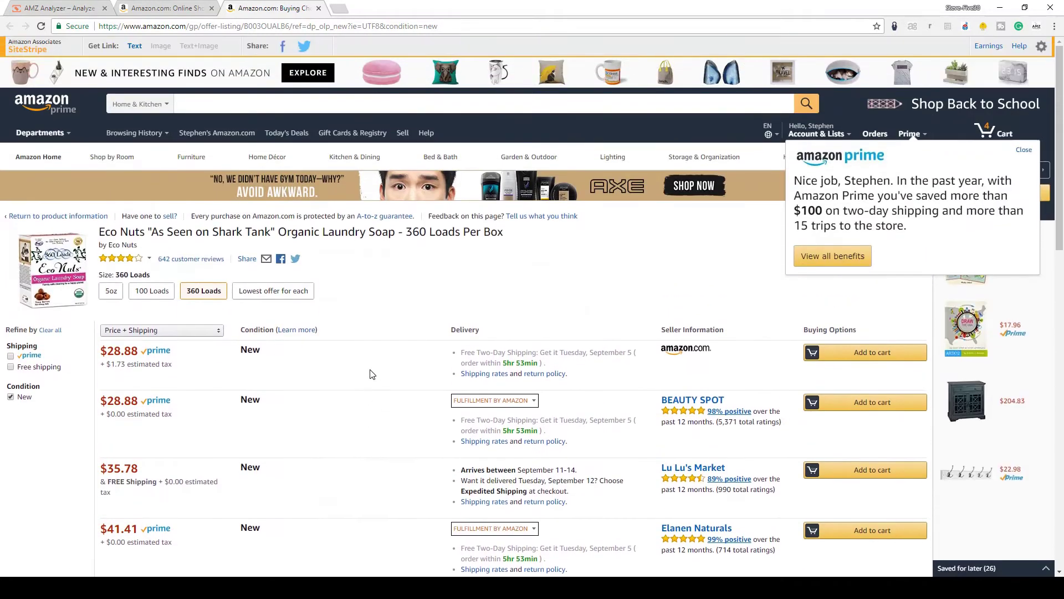
scroll(371, 374, "down", 1)
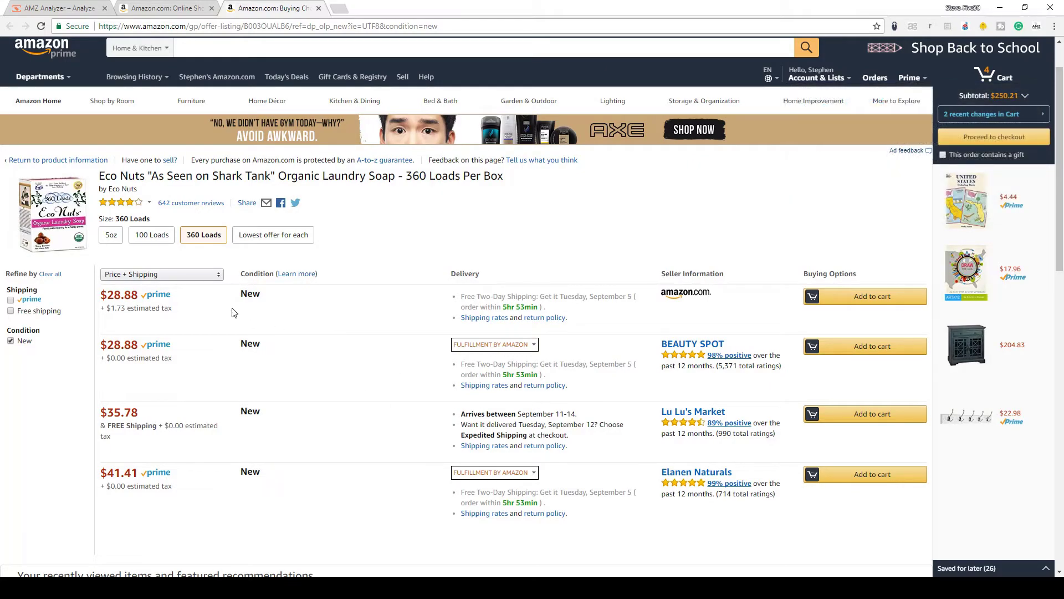
scroll(224, 348, "down", 2)
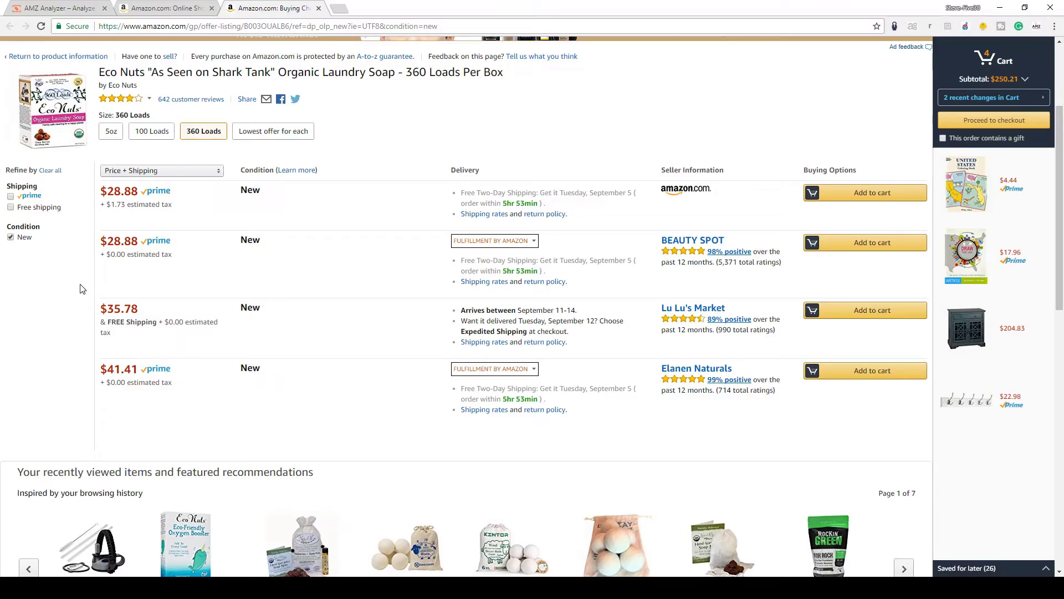
left_click(174, 8)
left_click(240, 7)
Step: Return to the AMZ Analyzer results and open the Amazon product page of the same 360 Loads soap
key("alt+Tab")
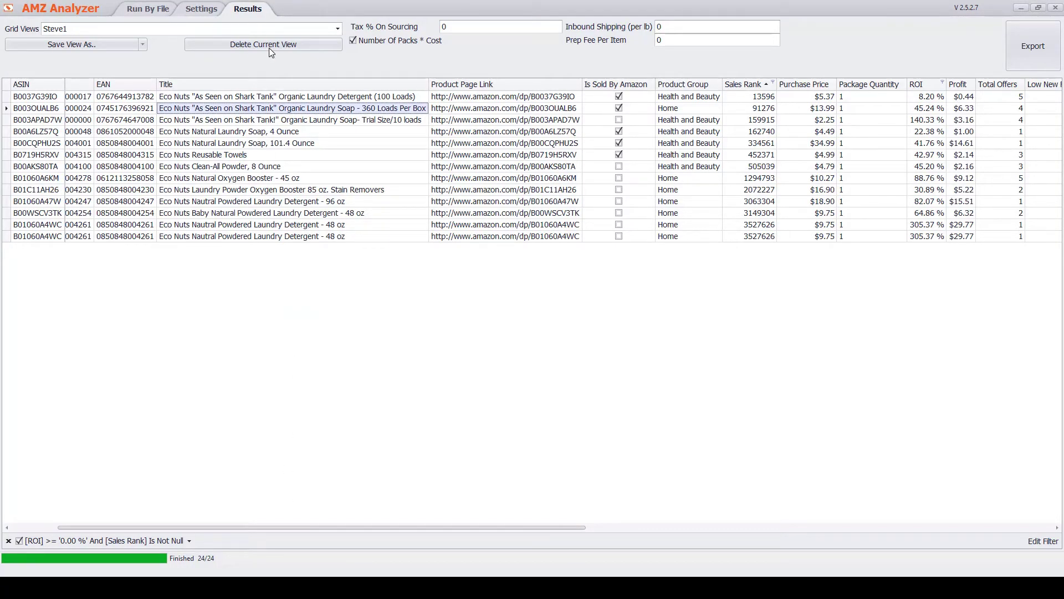
right_click(273, 108)
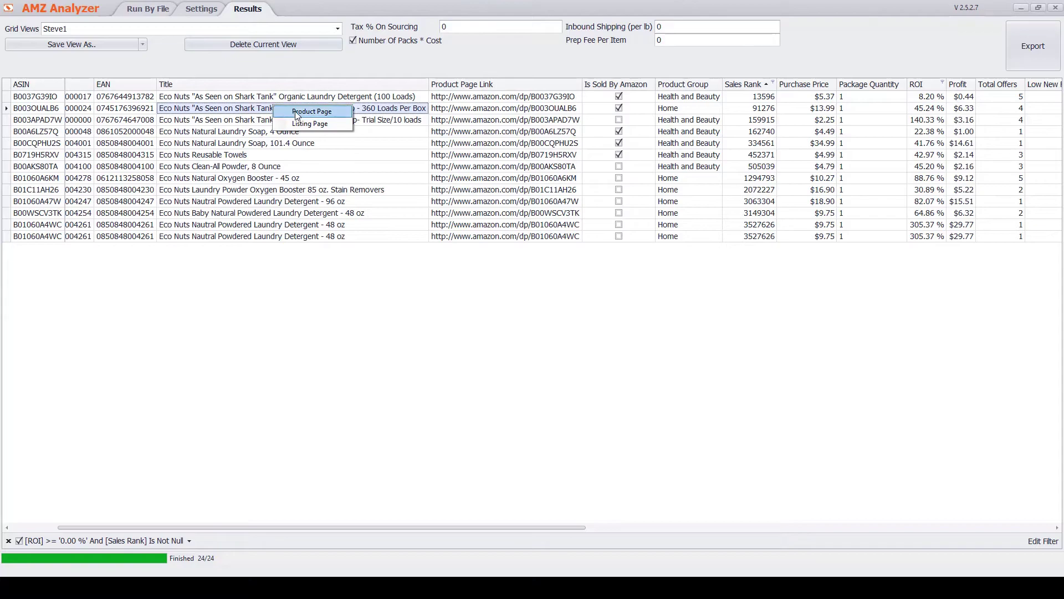
left_click(296, 111)
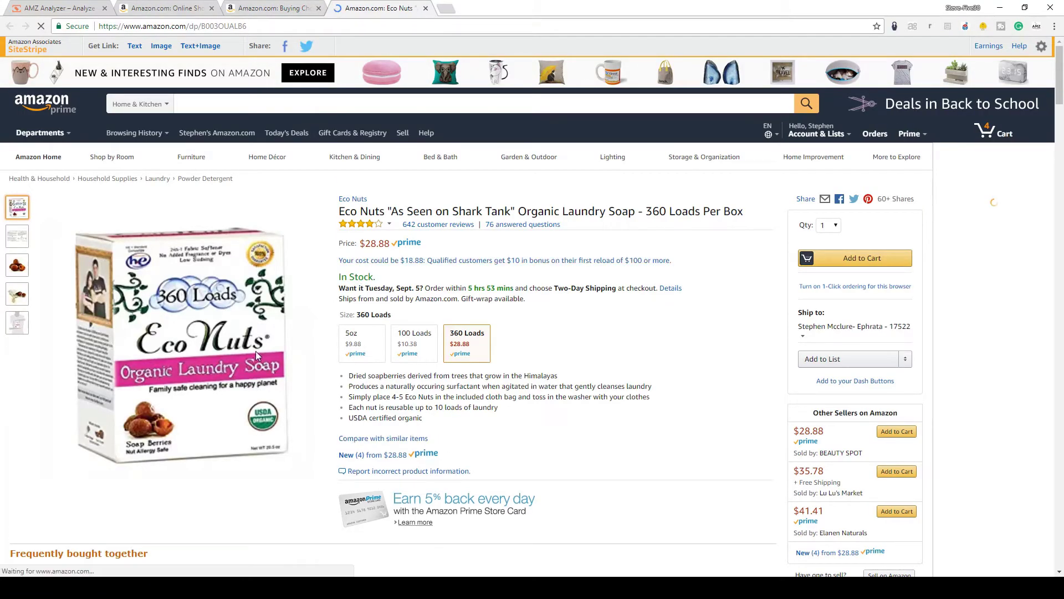
scroll(535, 252, "down", 2)
scroll(534, 250, "up", 2)
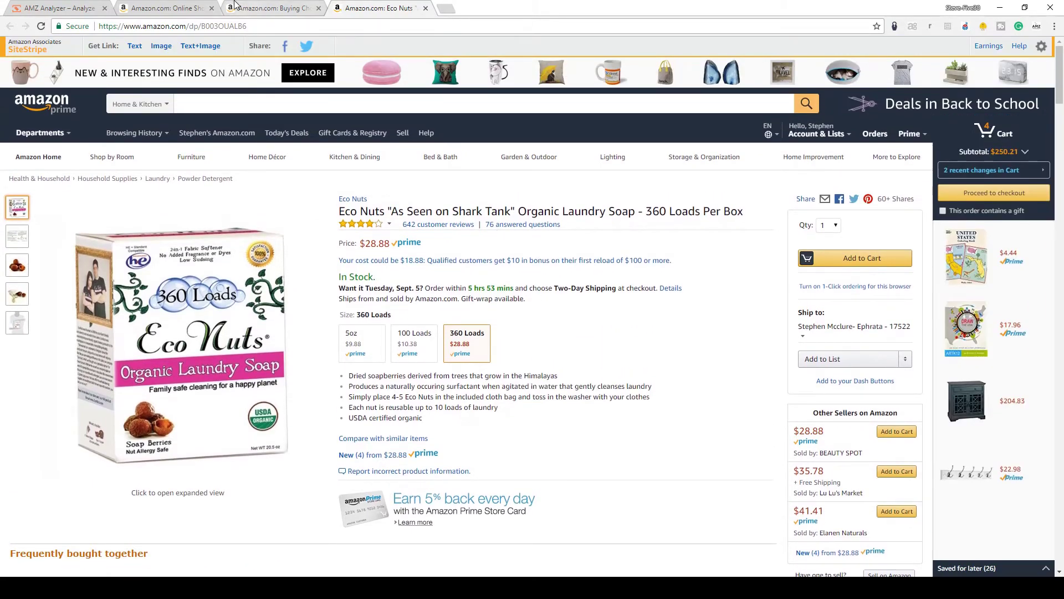
Step: Switch back to AMZ Analyzer and check the Sales Rank of the 360 Loads soap in the results grid
mouse_move(285, 588)
left_click(285, 540)
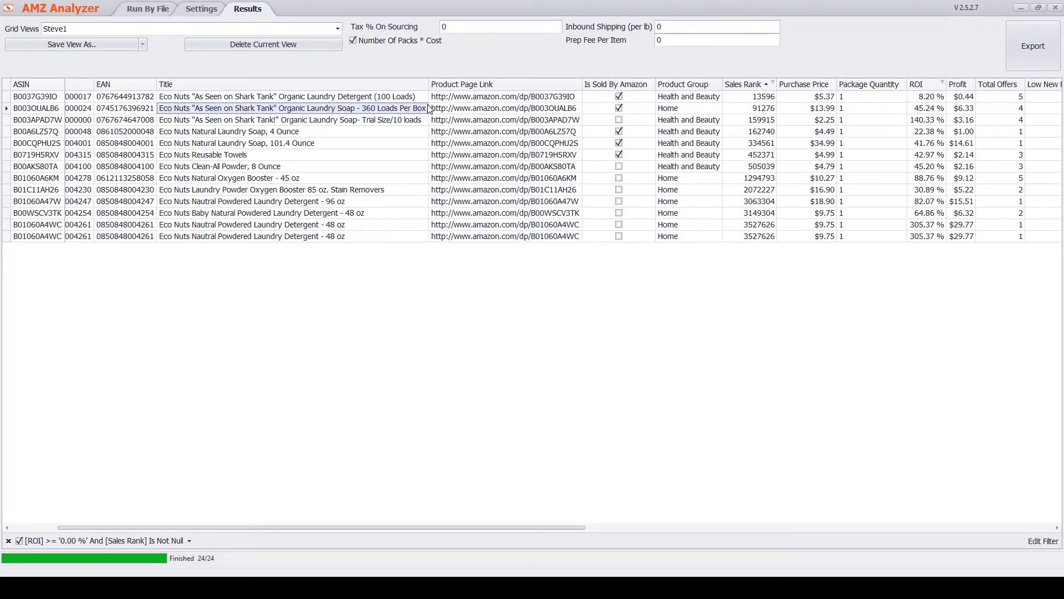
left_click(768, 109)
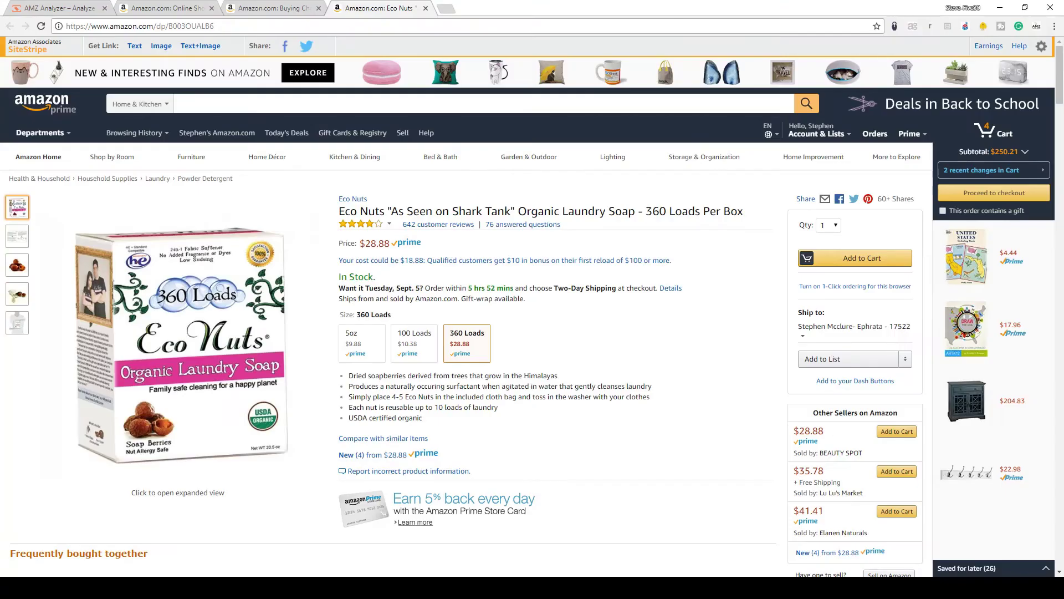
Step: Check the Best Sellers Rank on the soap's Amazon product page, highlighting the Home & Kitchen rank and the Powder Detergent subcategory rank
scroll(581, 368, "down", 20)
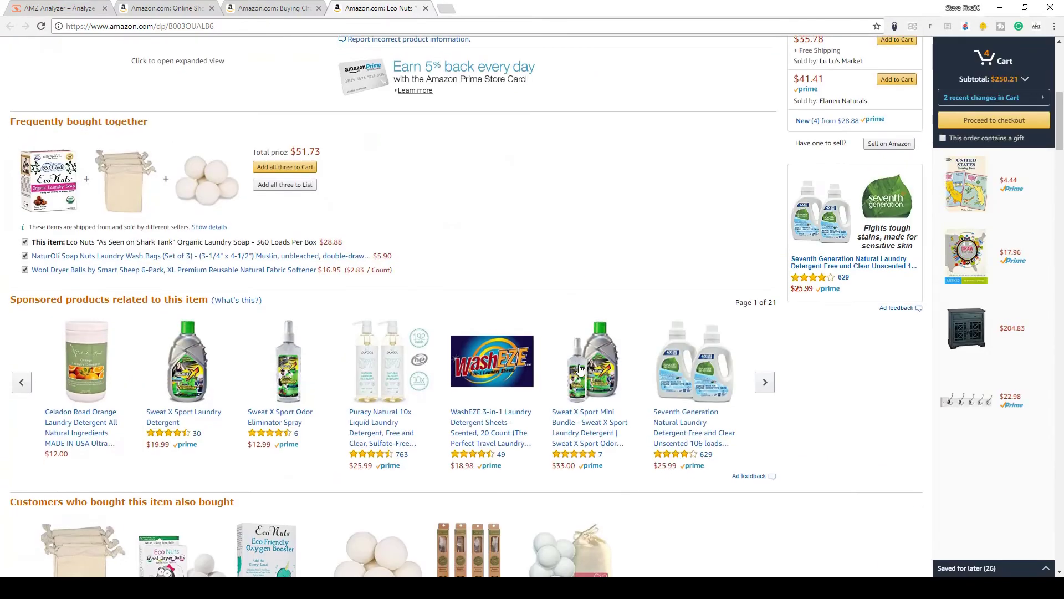
scroll(581, 369, "down", 3)
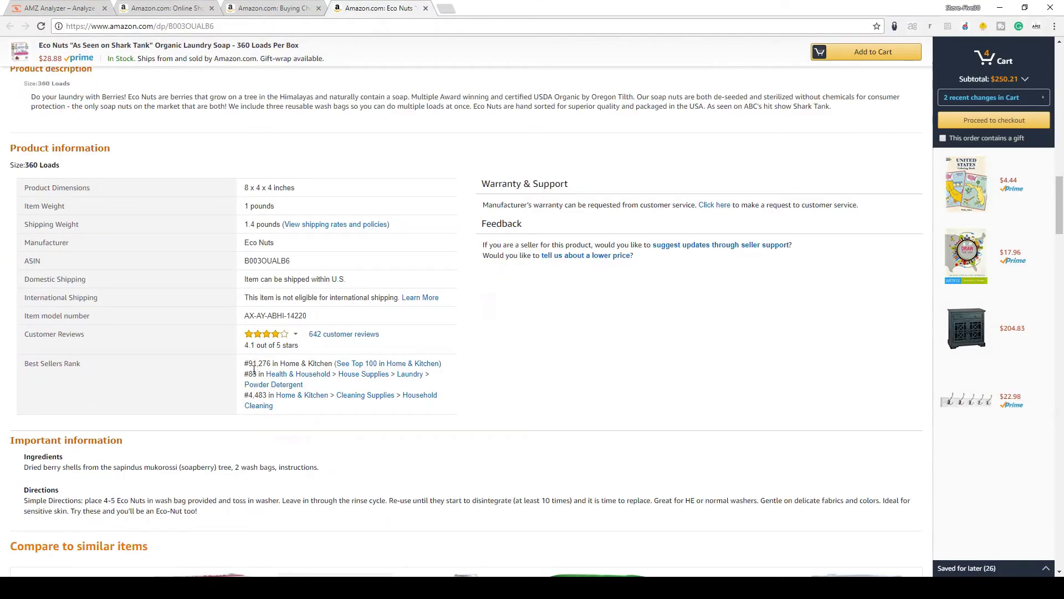
left_click_drag(249, 361, 455, 363)
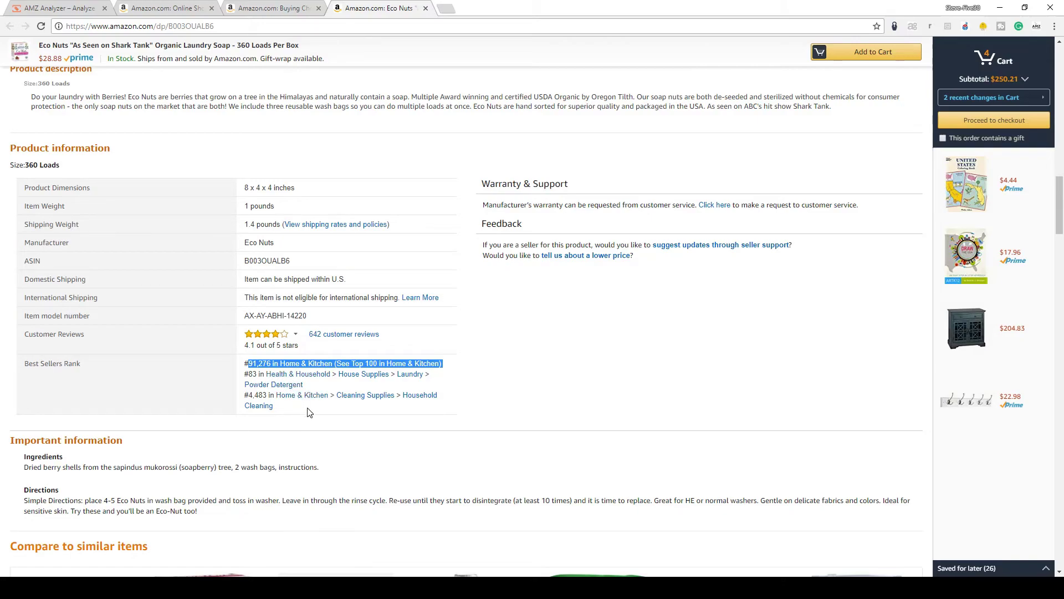
left_click(447, 368)
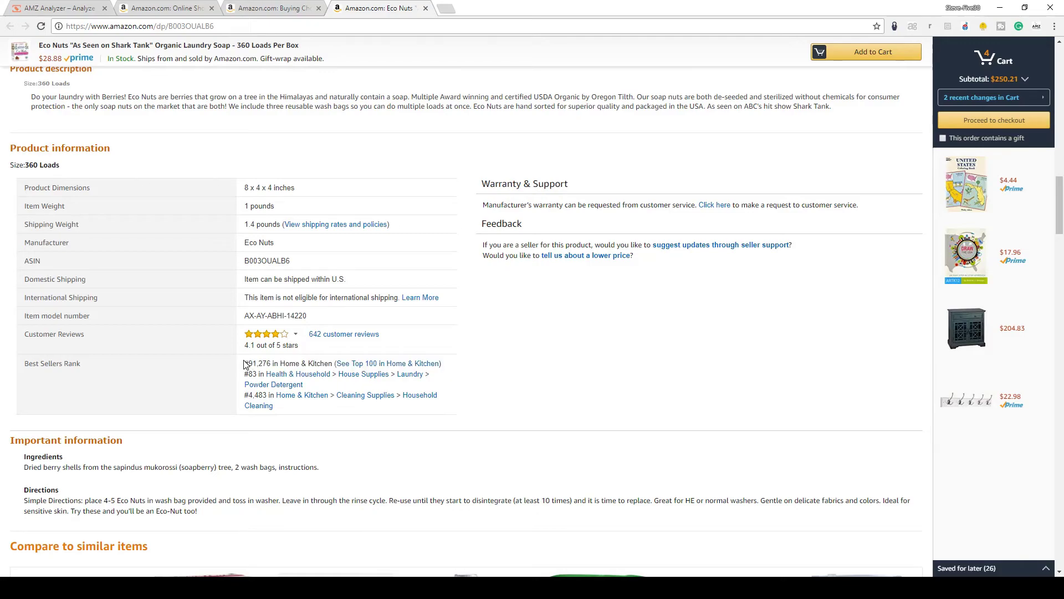
left_click_drag(244, 365, 455, 366)
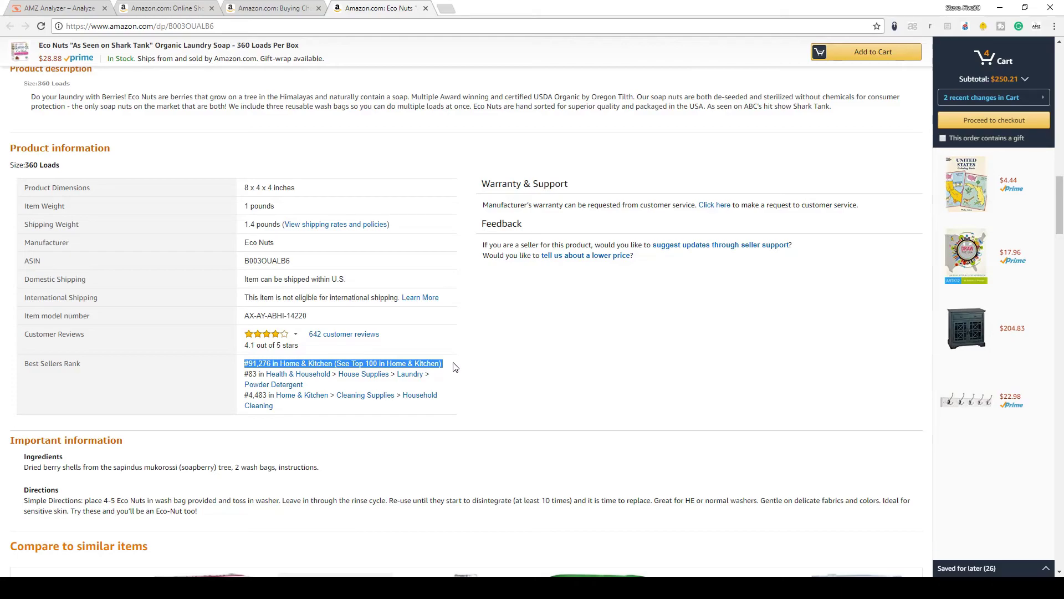
left_click_drag(312, 390, 240, 376)
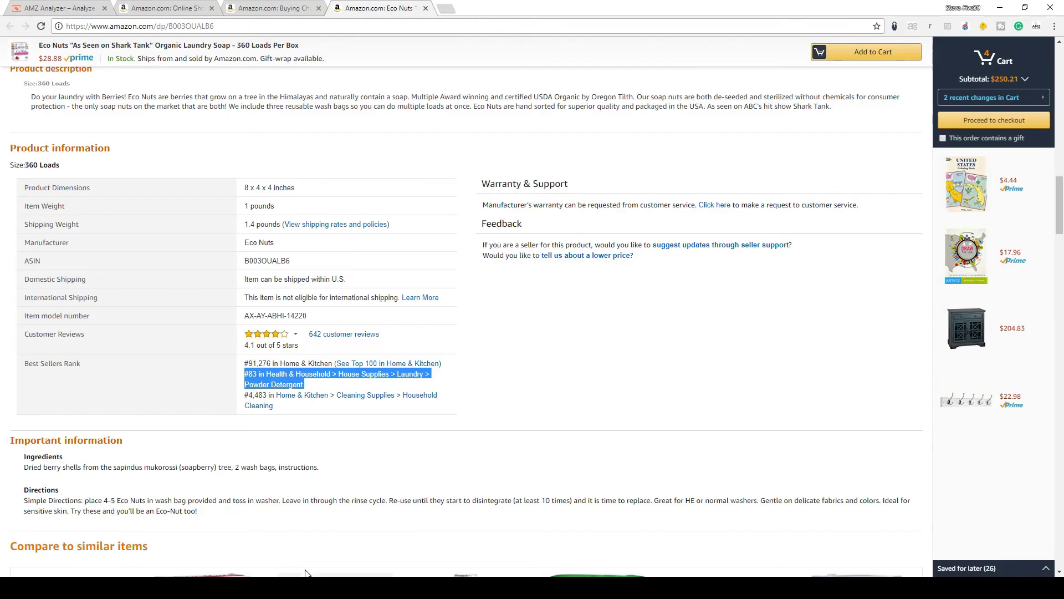
Step: Return to the AMZ Analyzer results grid and look at its Export option and product rows
mouse_move(311, 588)
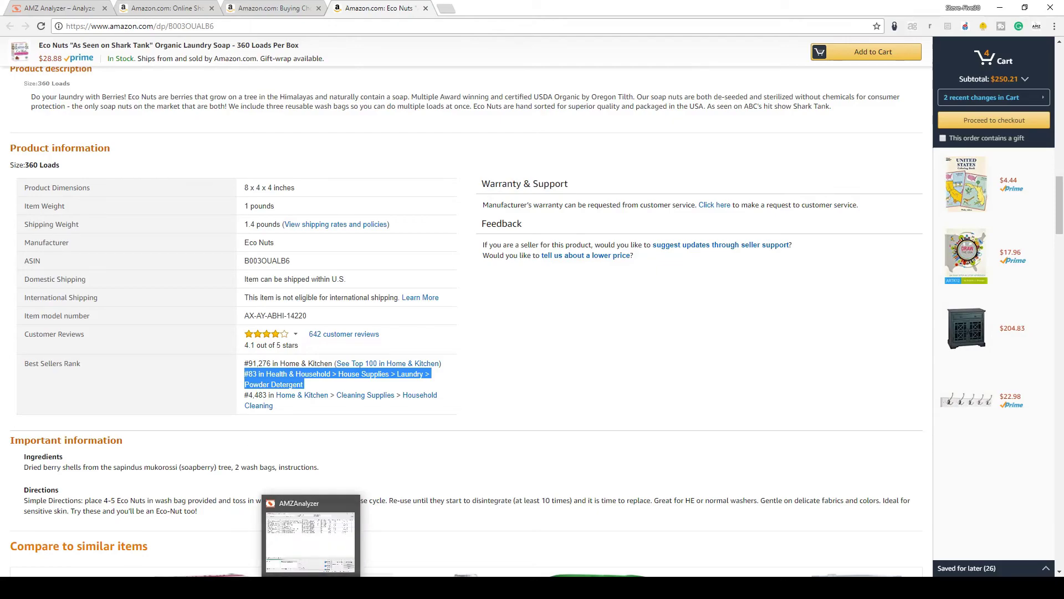
key("alt+Tab")
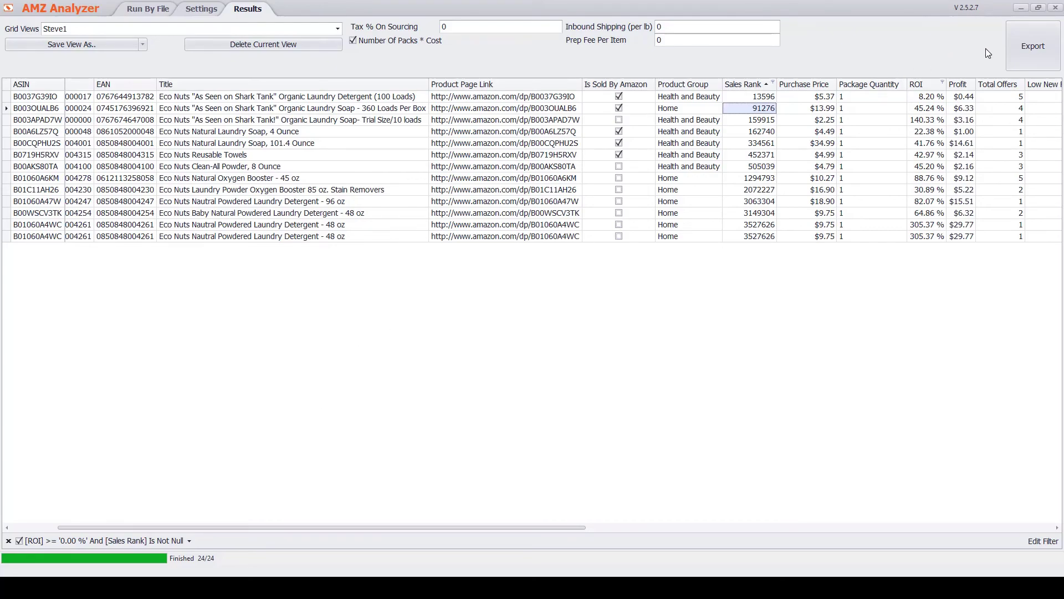
left_click(1023, 57)
left_click(586, 216)
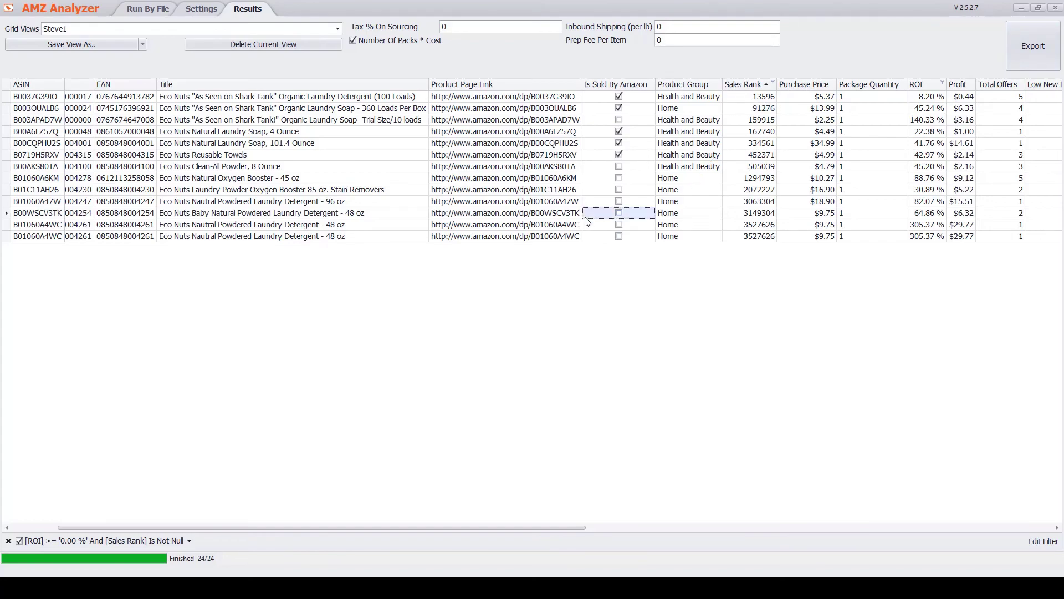
left_click(506, 156)
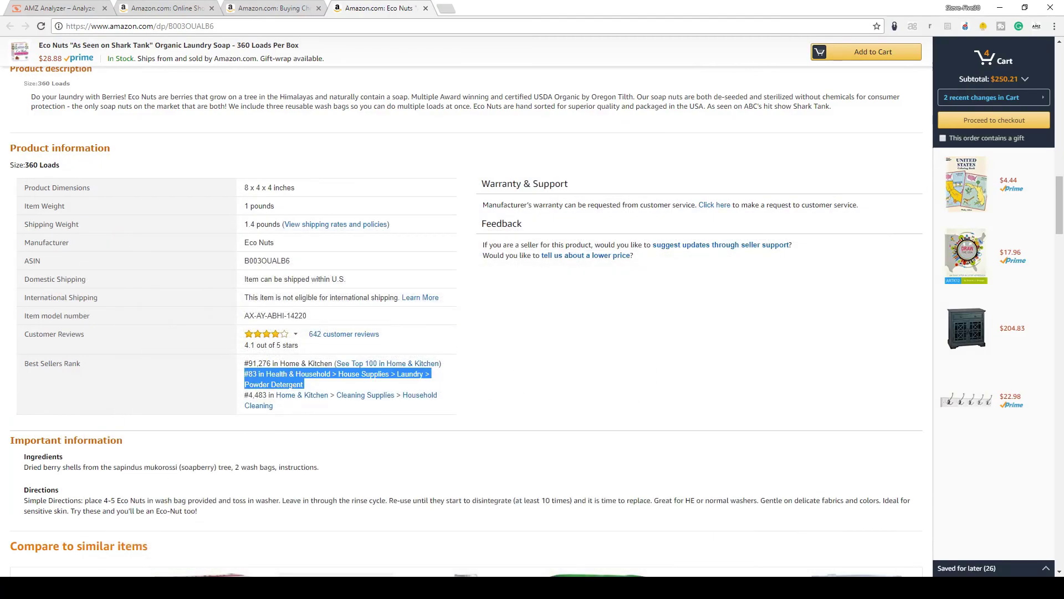
Step: Switch to the browser and show the AMZ Analyzer website's home page
left_click(245, 425)
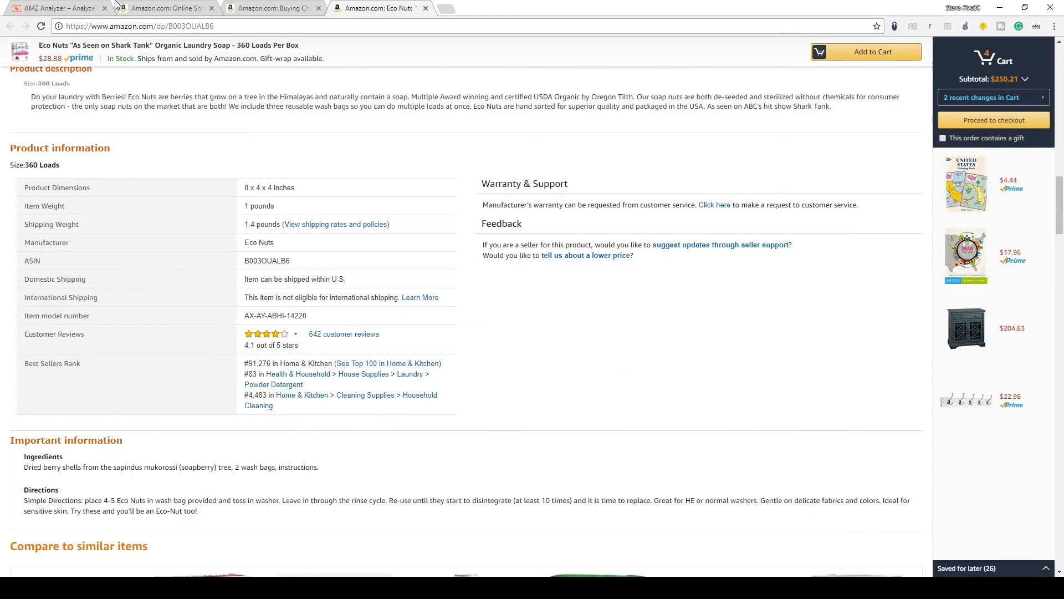
left_click(79, 5)
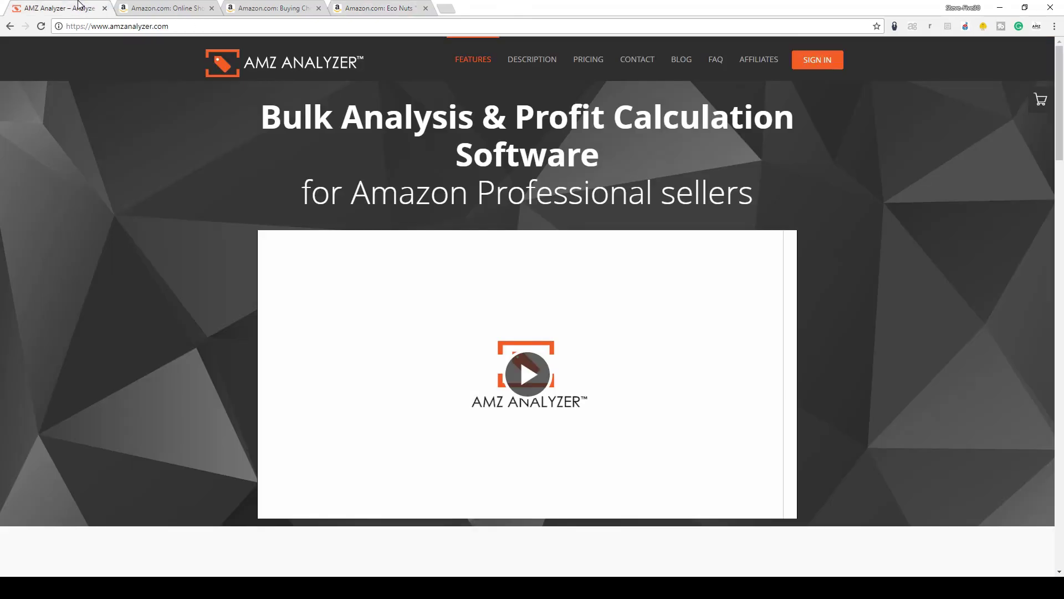